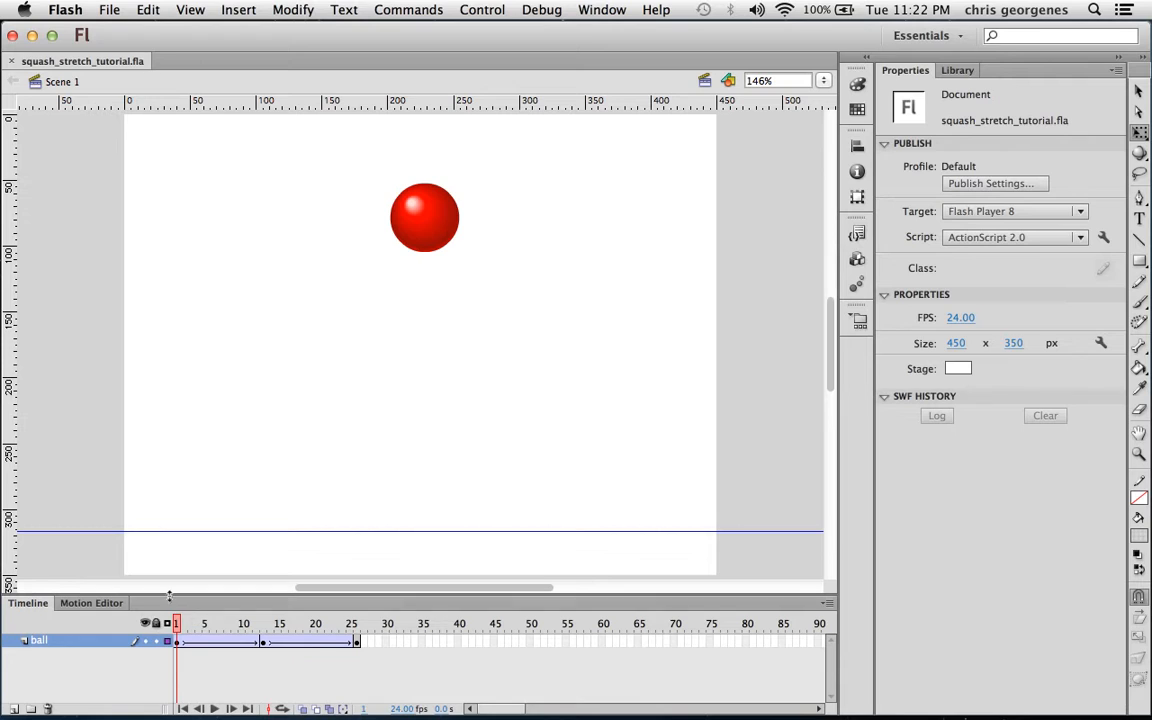
- Place the ball's transformation point at its bottom centre in frame 1 with the Free Transform tool
{"action": "left_click", "coordinate": [440, 234]}
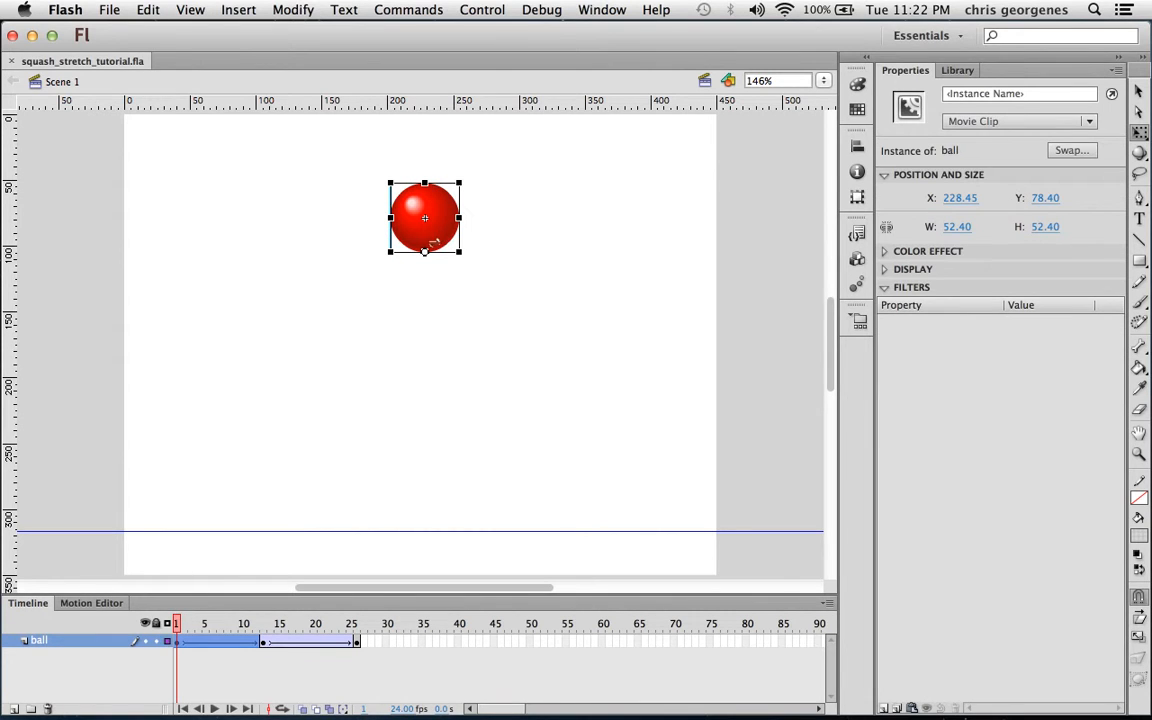
{"action": "key", "text": "super+equal"}
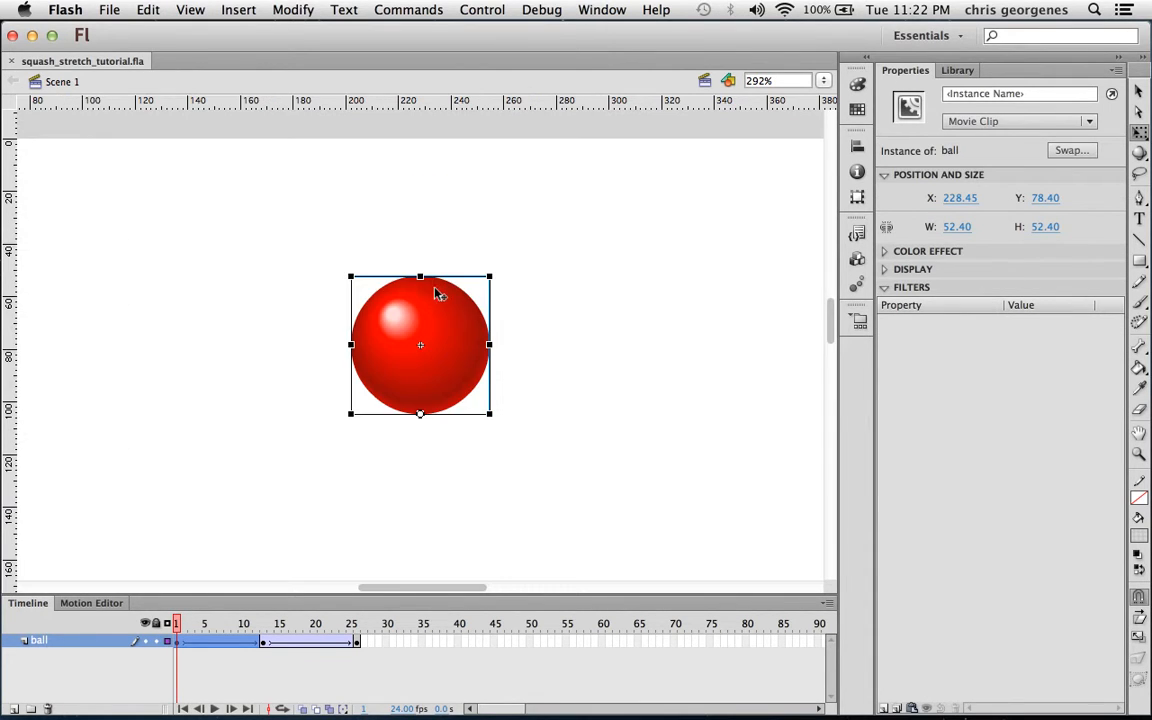
{"action": "left_click_drag", "start_coordinate": [599, 416], "coordinate": [607, 339]}
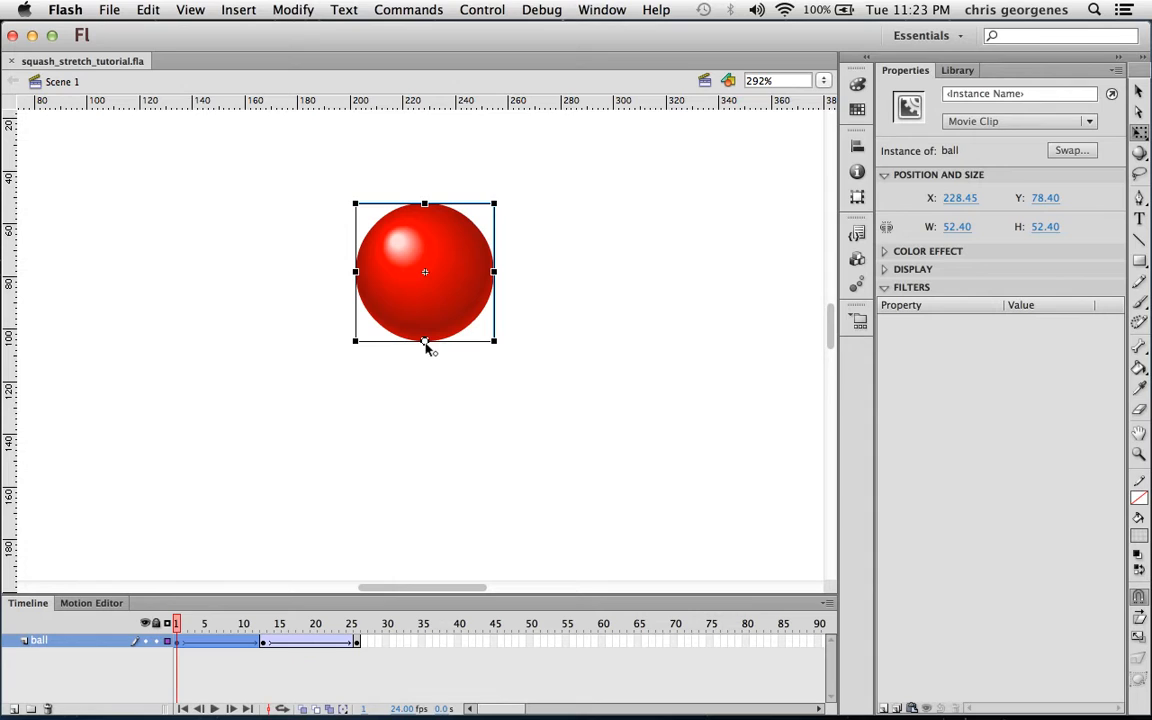
{"action": "left_click", "coordinate": [1139, 132]}
{"action": "left_click", "coordinate": [425, 340]}
{"action": "left_click_drag", "start_coordinate": [426, 342], "coordinate": [425, 345]}
{"action": "key", "text": "super+minus"}
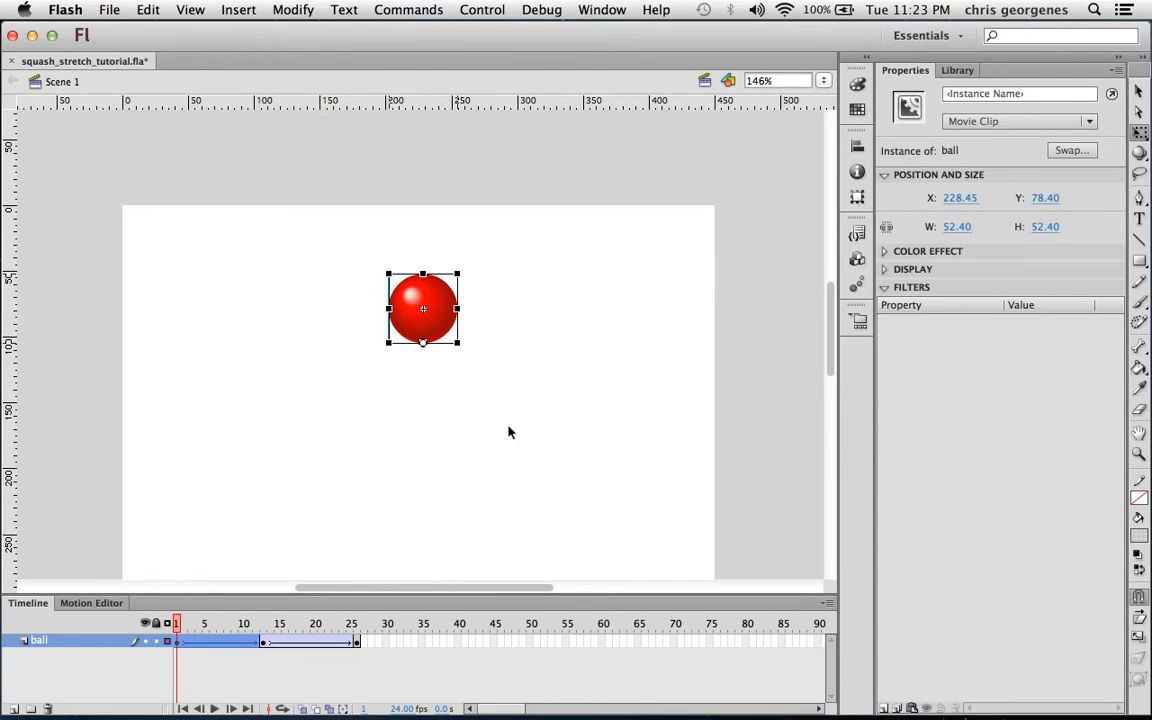
- Review the ball's fall up to the frame 13 keyframe and examine its contact with the horizontal ground guide
{"action": "scroll", "coordinate": [508, 432], "scroll_direction": "down", "scroll_amount": 3}
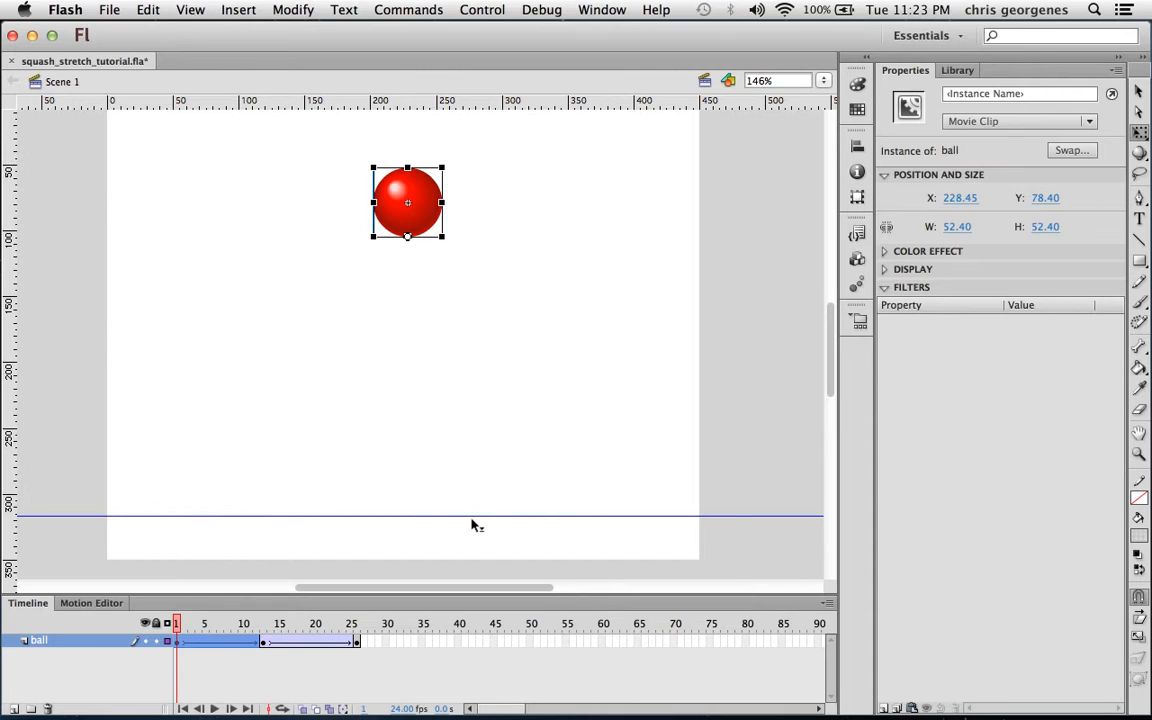
{"action": "left_click", "coordinate": [204, 624]}
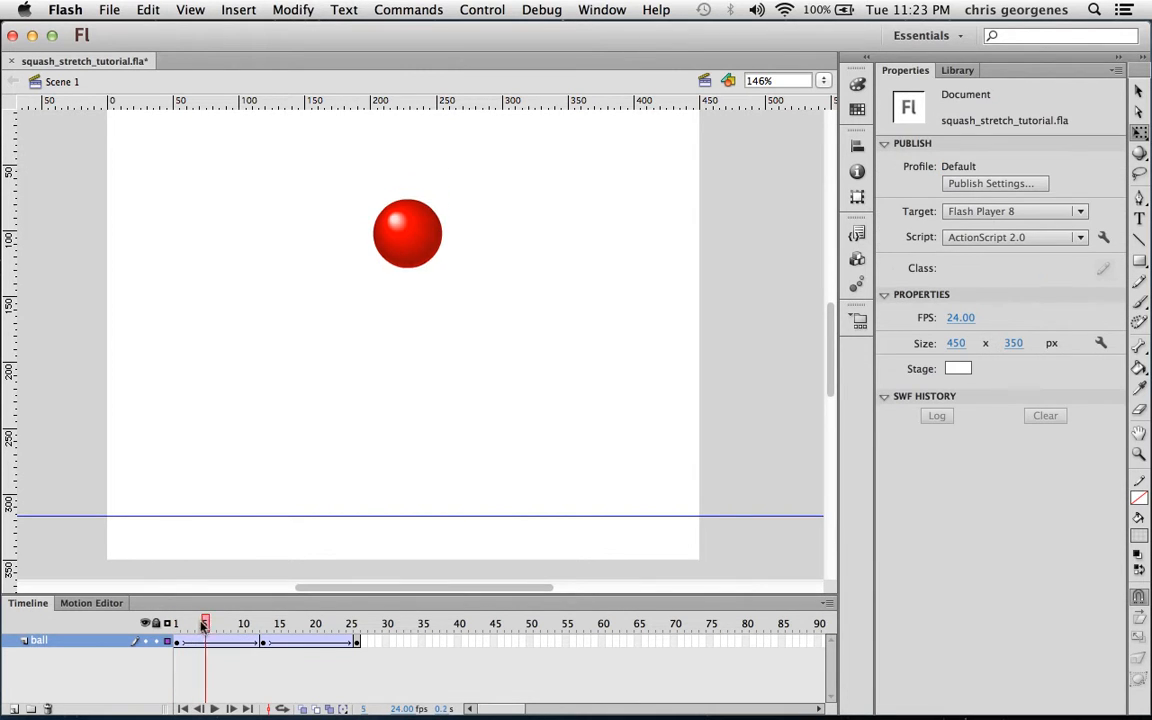
{"action": "left_click_drag", "start_coordinate": [204, 624], "coordinate": [261, 624]}
{"action": "left_click", "coordinate": [264, 643]}
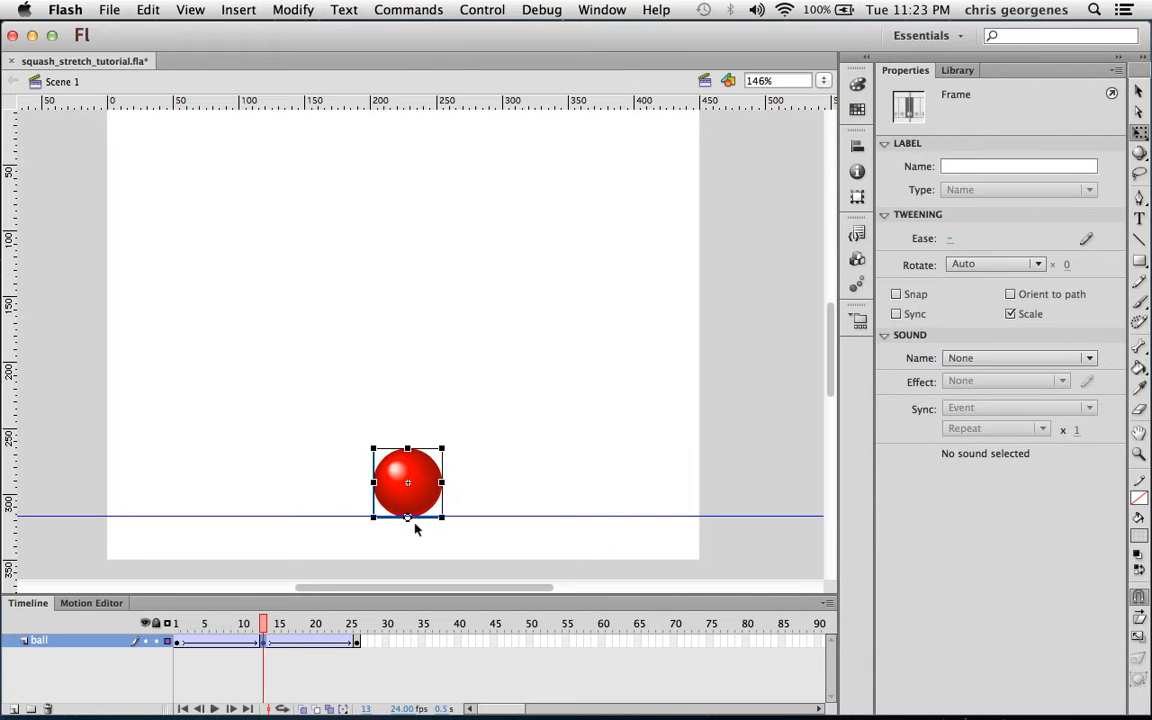
{"action": "key", "text": "super+equal"}
{"action": "key", "text": "super+equal"}
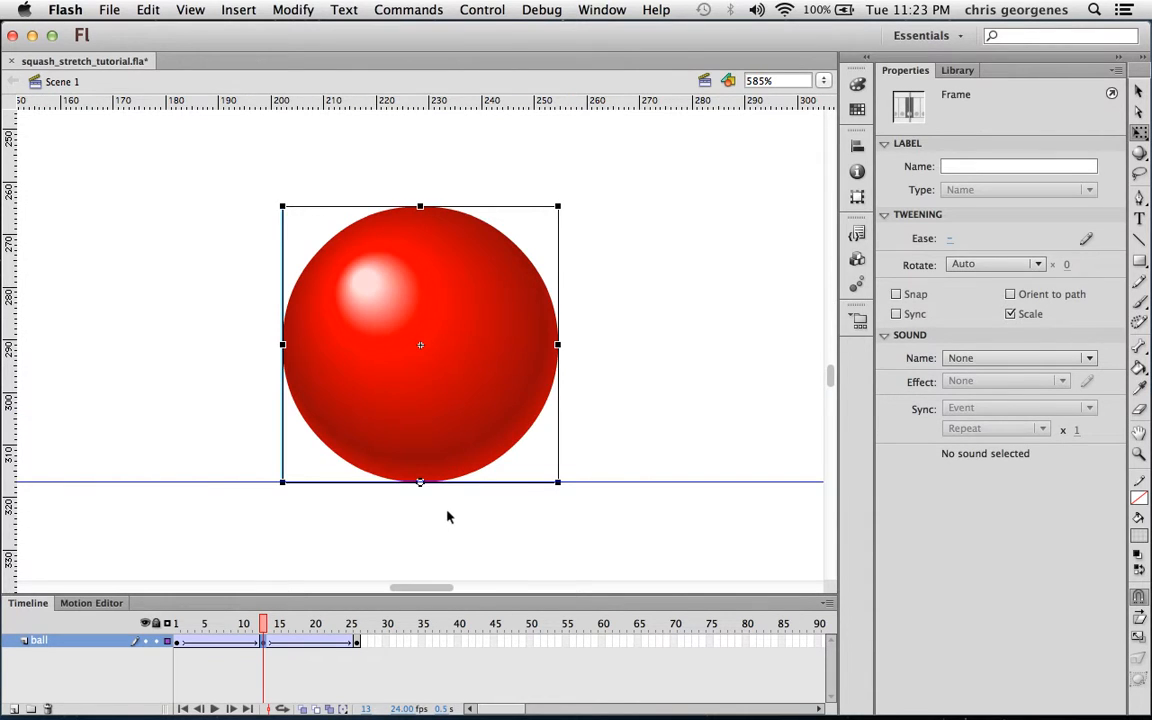
{"action": "left_click_drag", "start_coordinate": [238, 624], "coordinate": [262, 636]}
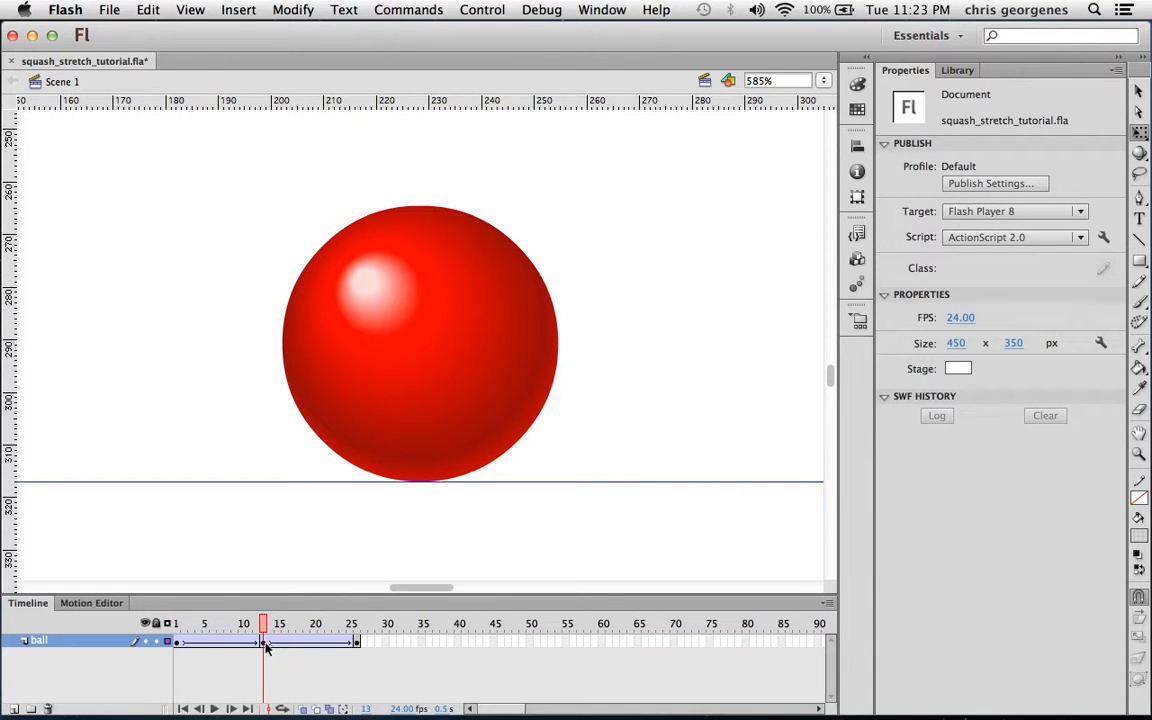
{"action": "left_click", "coordinate": [265, 643]}
{"action": "mouse_move", "coordinate": [265, 624]}
{"action": "left_mouse_down"}
{"action": "mouse_move", "coordinate": [343, 628]}
{"action": "mouse_move", "coordinate": [262, 630]}
{"action": "left_mouse_up"}
{"action": "left_click", "coordinate": [264, 641]}
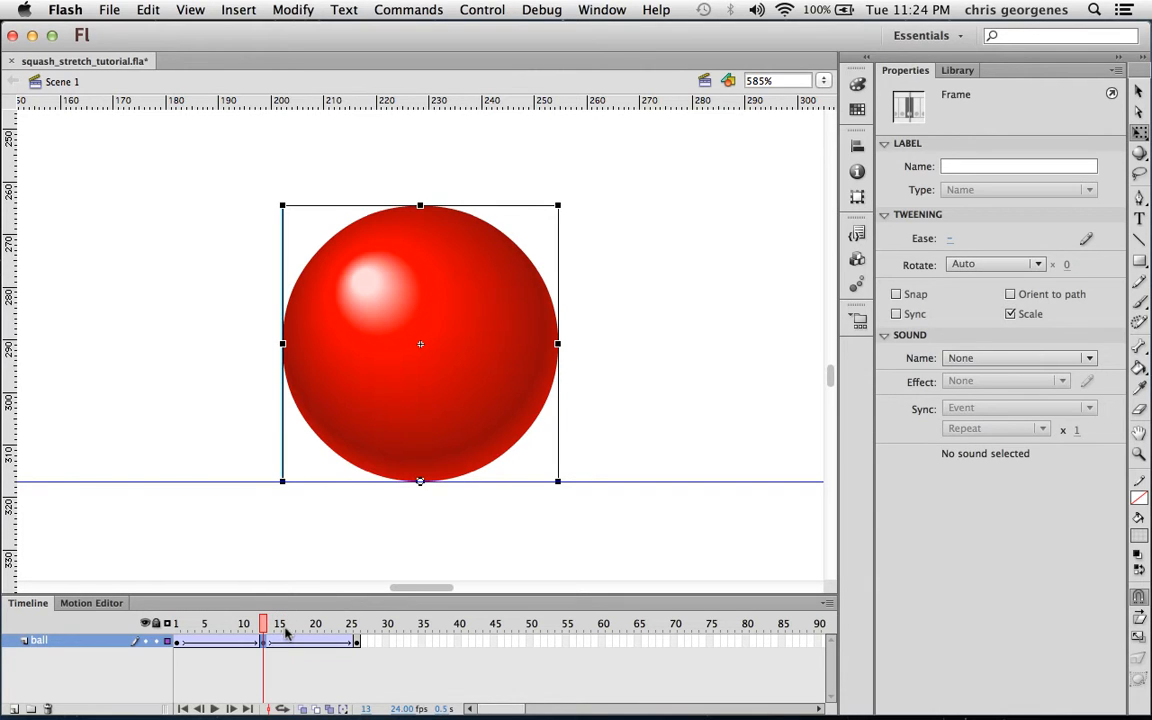
{"action": "left_click_drag", "start_coordinate": [265, 646], "coordinate": [289, 652]}
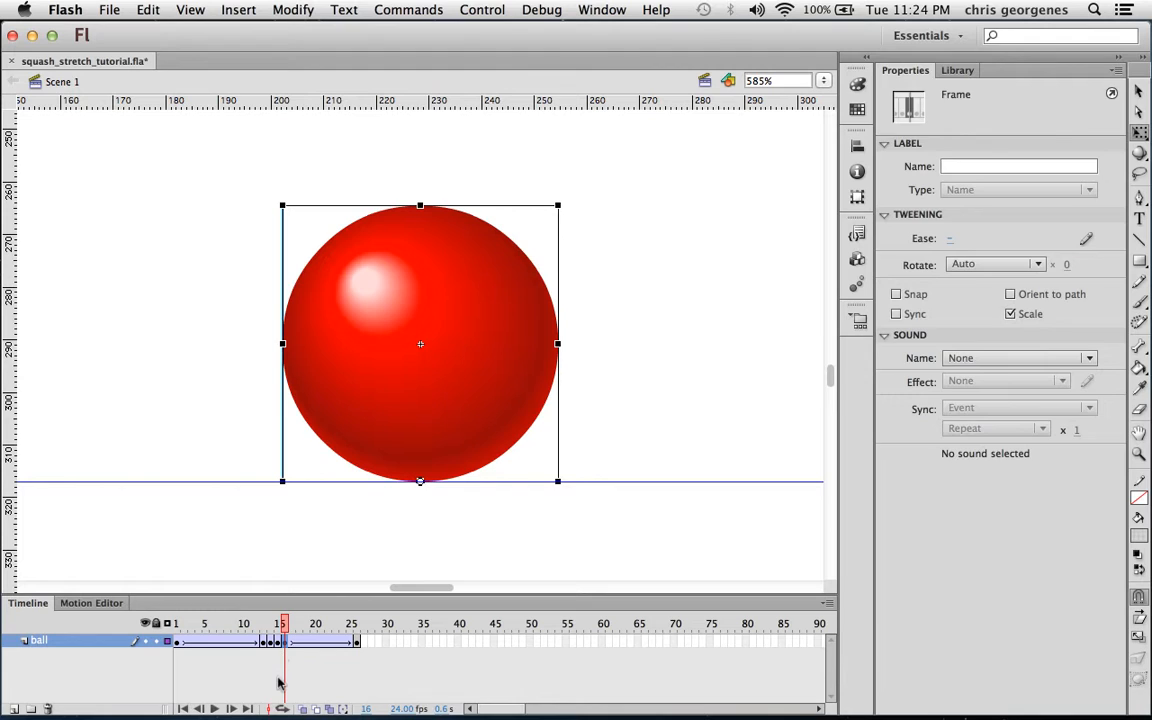
{"action": "key", "text": "super+z"}
{"action": "left_click", "coordinate": [283, 678]}
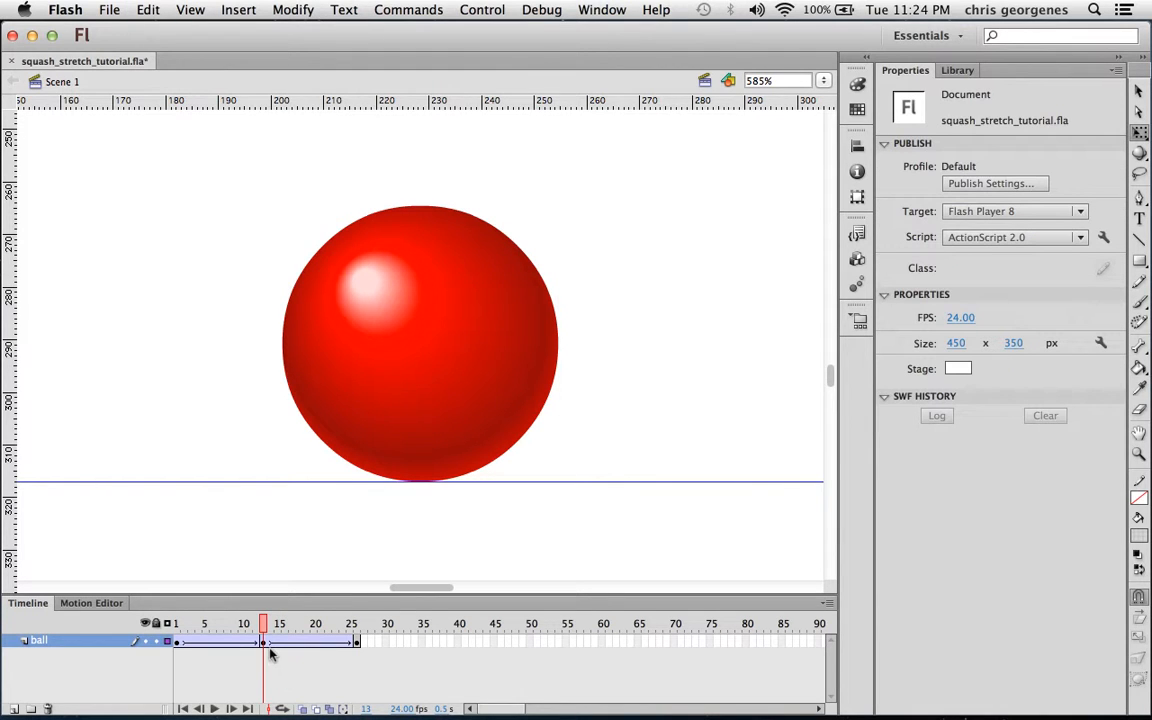
- Insert consecutive keyframes on frames 14 to 18 of the ball layer, right after the impact keyframe
{"action": "left_click", "coordinate": [264, 642]}
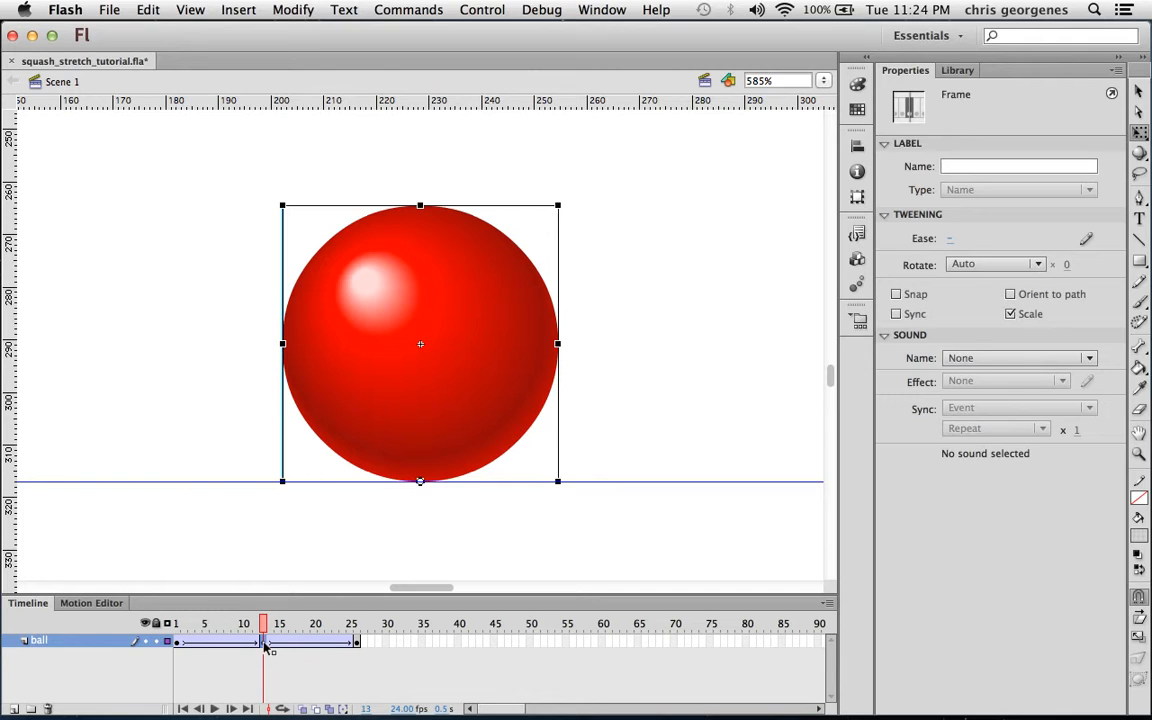
{"action": "left_click", "coordinate": [268, 642]}
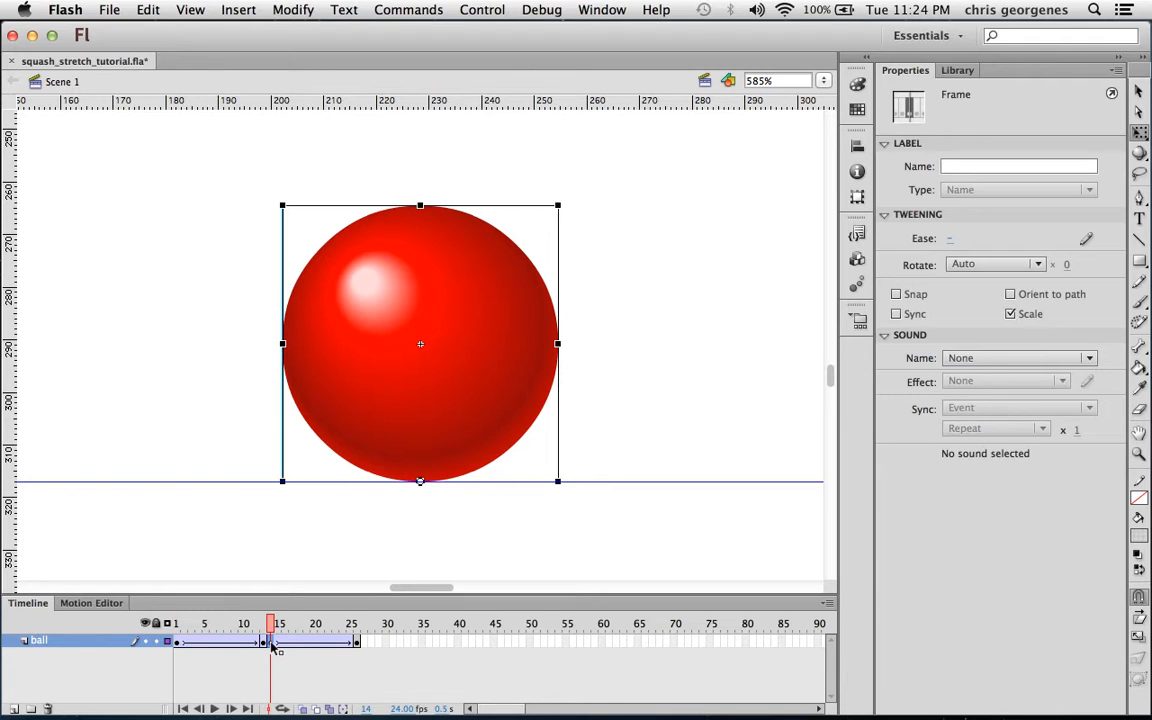
{"action": "left_click_drag", "start_coordinate": [270, 645], "coordinate": [299, 656]}
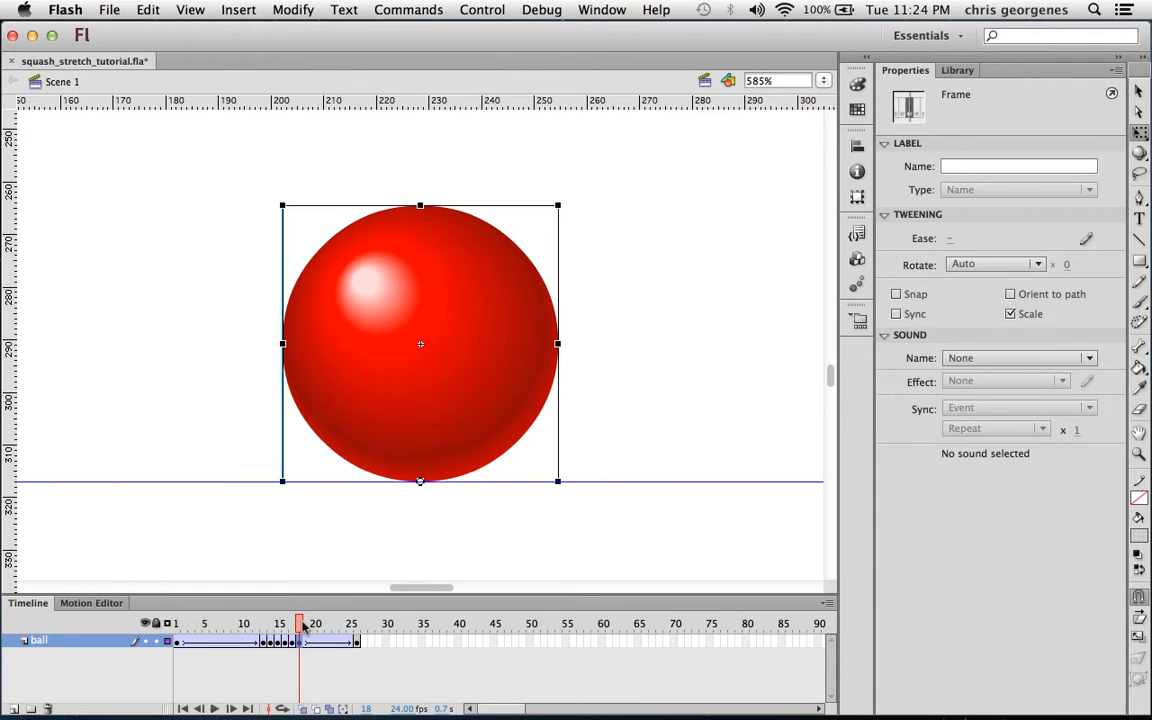
- Lengthen the rising tween after frame 18 with extra frames so the final keyframe sits on frame 30, and check the motion
{"action": "left_click_drag", "start_coordinate": [308, 625], "coordinate": [355, 629]}
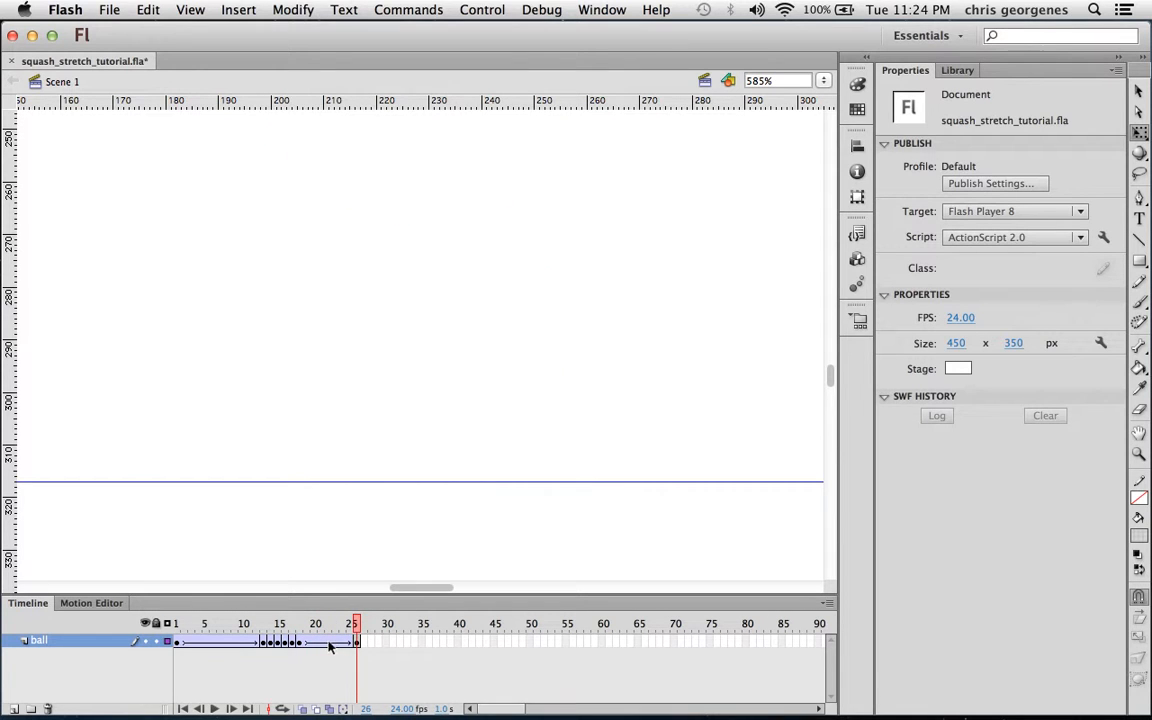
{"action": "left_click", "coordinate": [322, 644]}
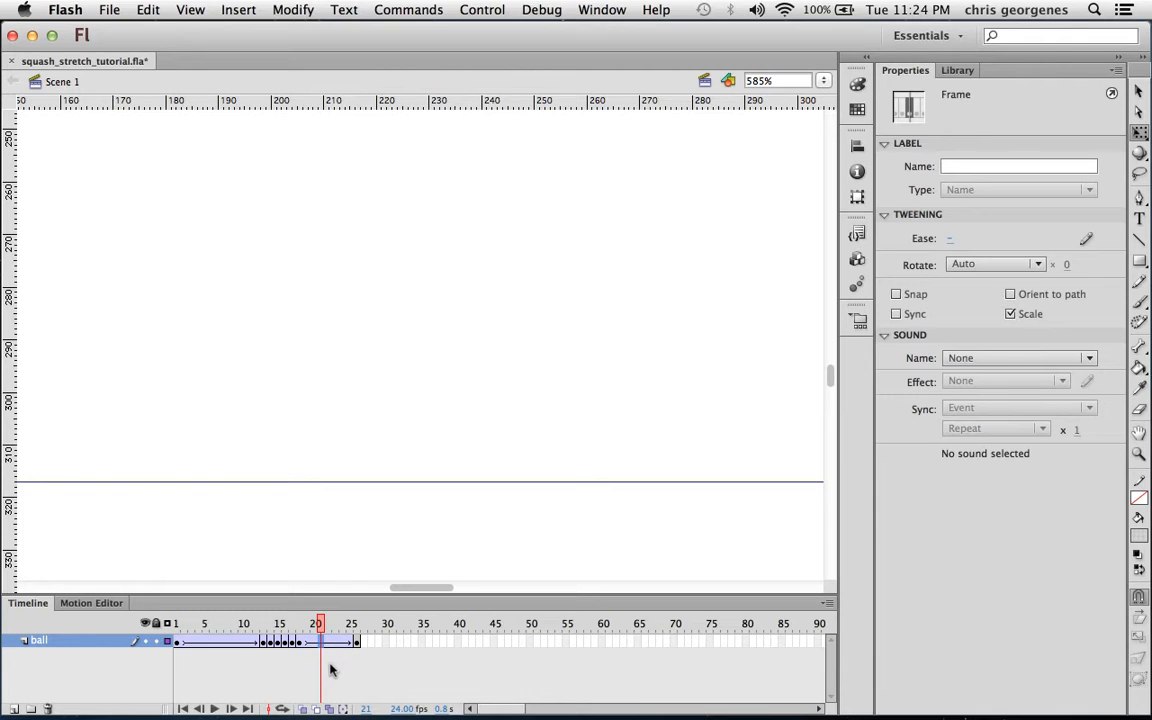
{"action": "key", "text": "F5"}
{"action": "key", "text": "F5"}
{"action": "key", "text": "F5"}
{"action": "key", "text": "F5"}
{"action": "key", "text": "F5"}
{"action": "left_click_drag", "start_coordinate": [321, 622], "coordinate": [288, 635]}
{"action": "key", "text": "super+minus"}
{"action": "key", "text": "super+minus"}
{"action": "left_click_drag", "start_coordinate": [504, 386], "coordinate": [424, 483]}
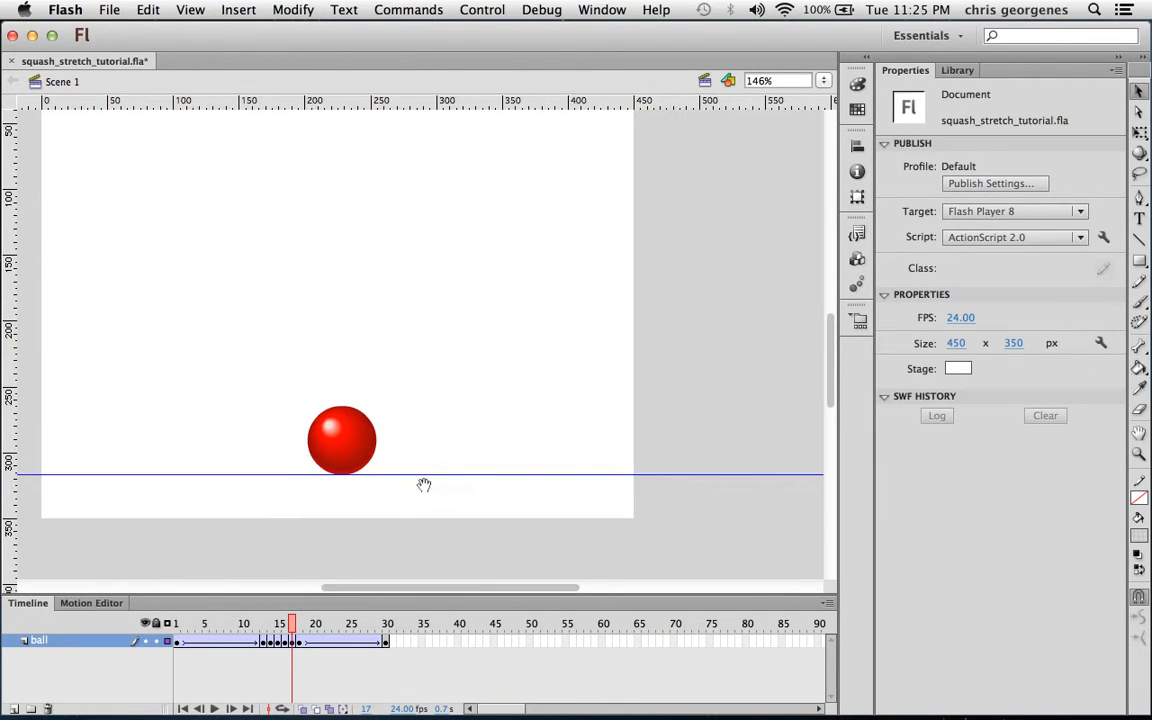
{"action": "left_click_drag", "start_coordinate": [293, 622], "coordinate": [386, 623]}
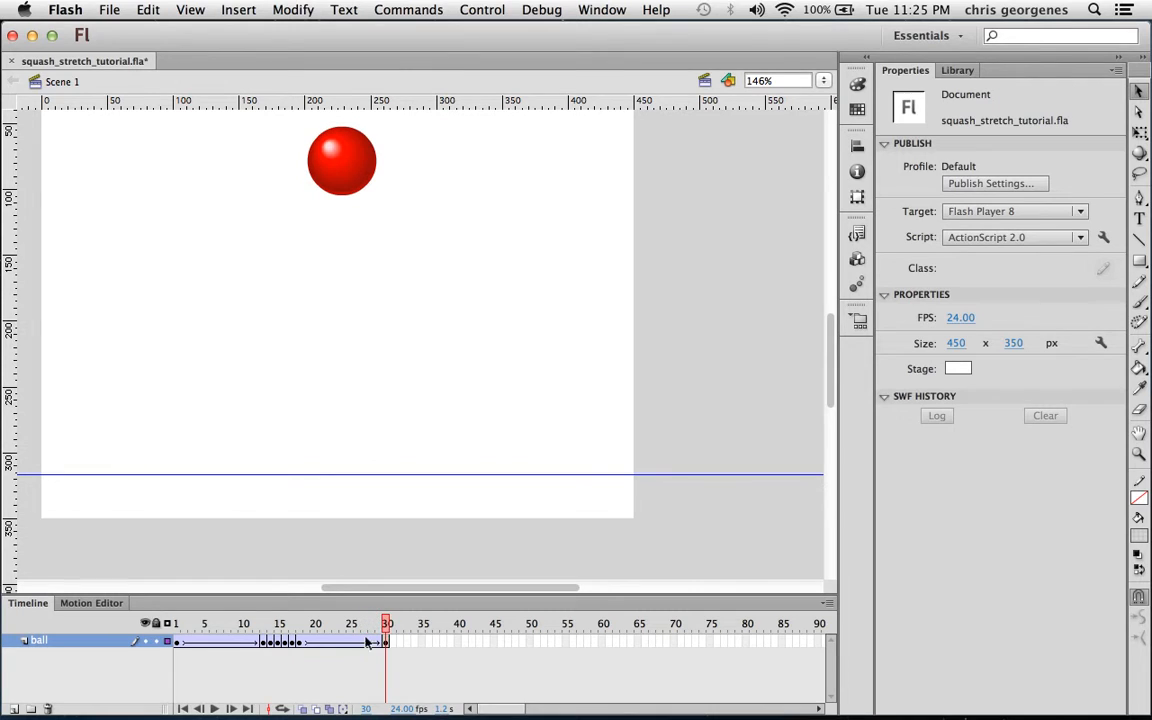
- Give the falling tween a negative ease and the rising tween a positive ease, playing back the bounce
{"action": "left_click", "coordinate": [213, 642]}
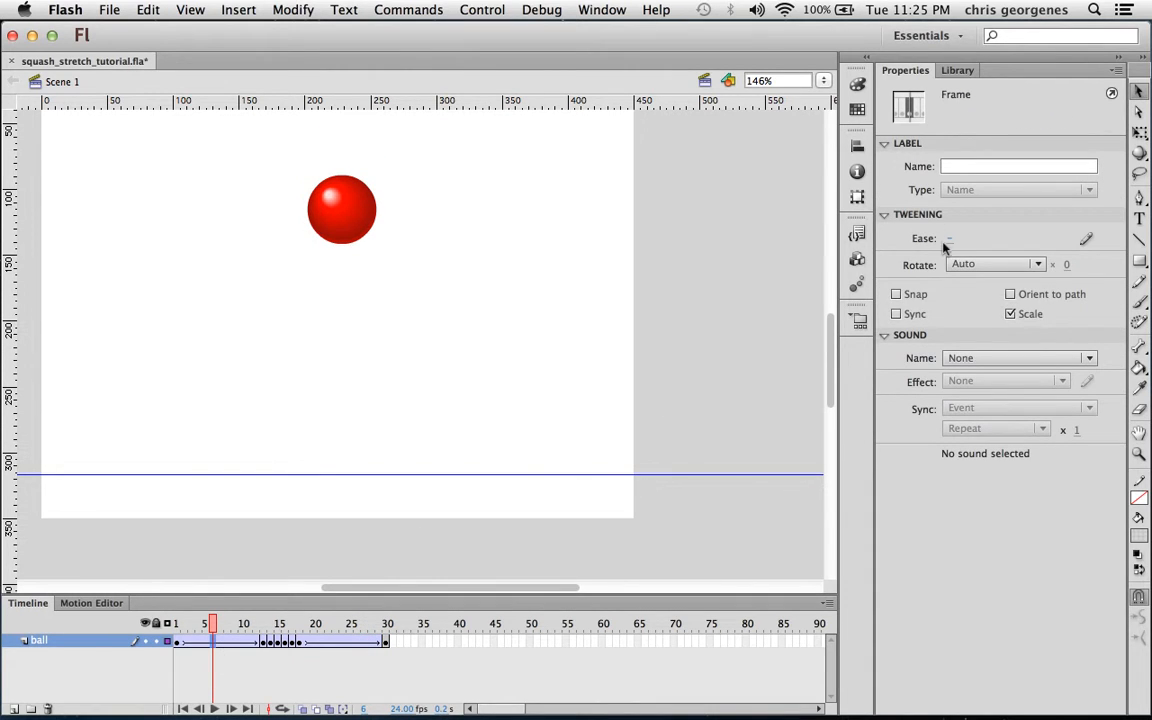
{"action": "left_click_drag", "start_coordinate": [948, 240], "coordinate": [812, 235]}
{"action": "key", "text": "Return"}
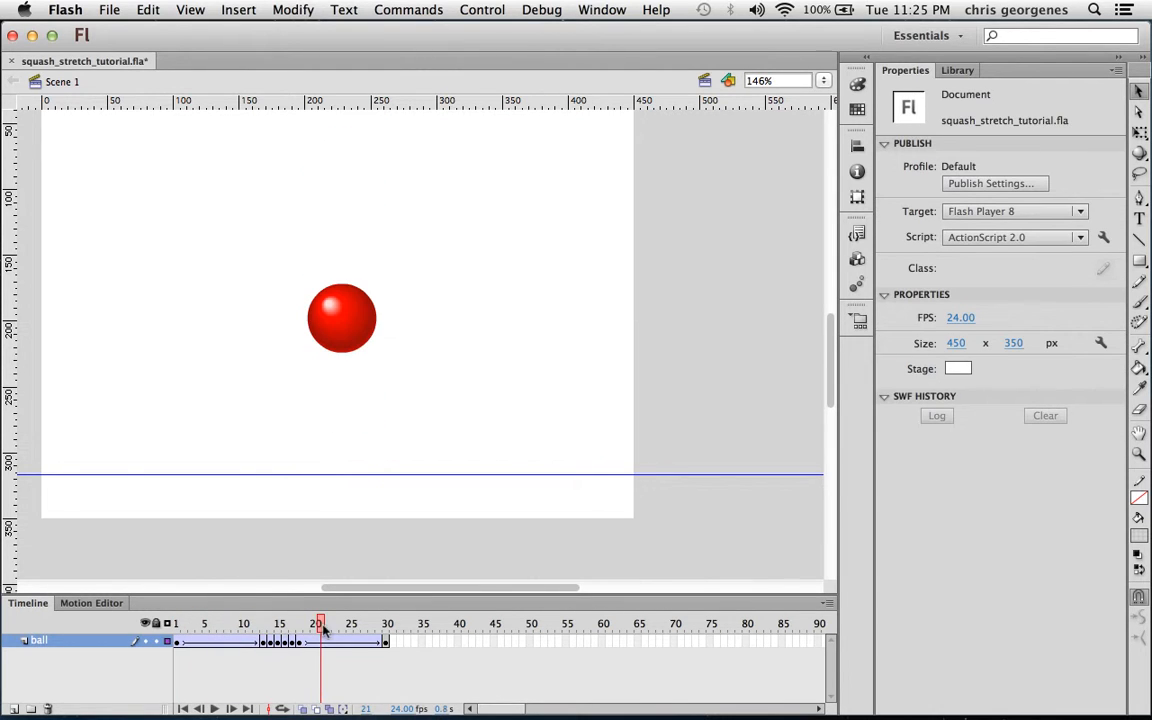
{"action": "key", "text": "Return"}
{"action": "left_click_drag", "start_coordinate": [949, 238], "coordinate": [1015, 241]}
{"action": "key", "text": "Return"}
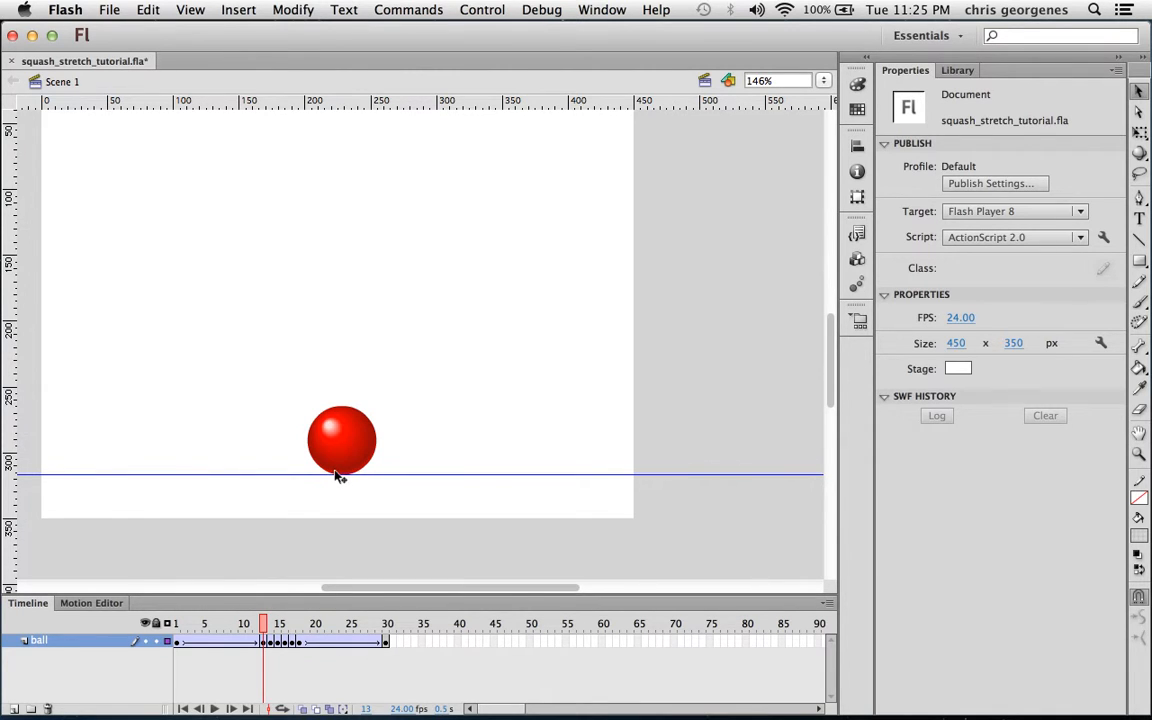
- Select the ball in frame 14 for free transforming and turn on onion skinning, ending the onion range at the current frame
{"action": "key", "text": "super+equal"}
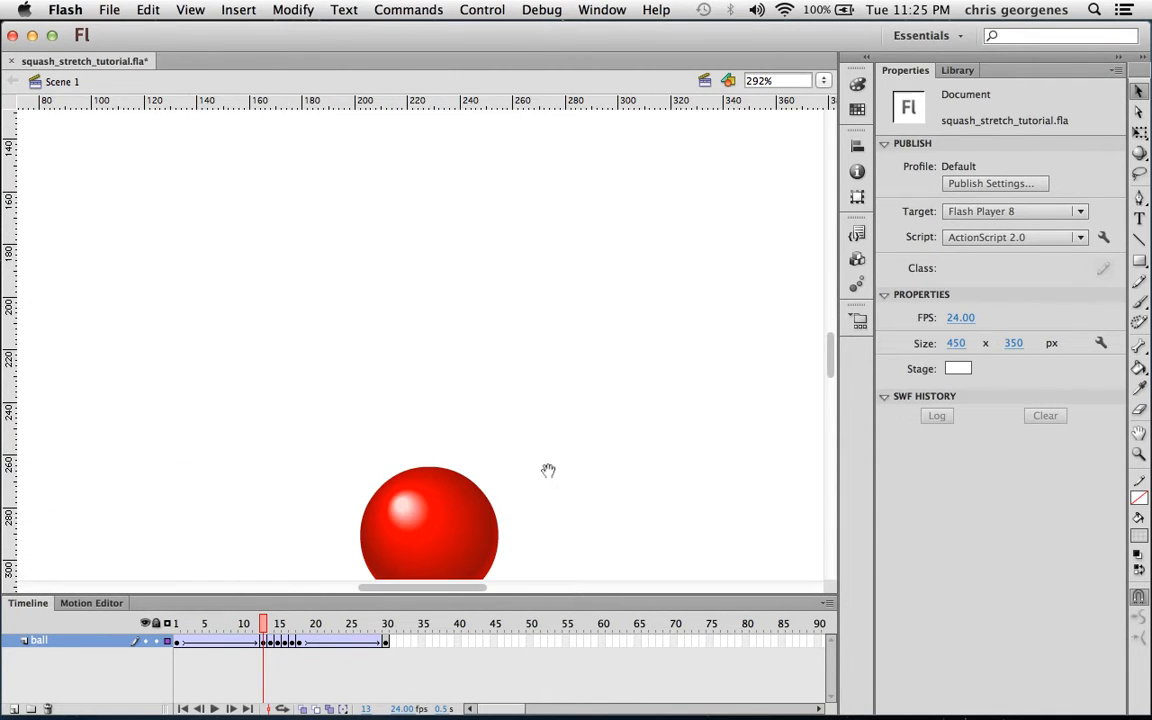
{"action": "left_click_drag", "start_coordinate": [548, 470], "coordinate": [504, 304]}
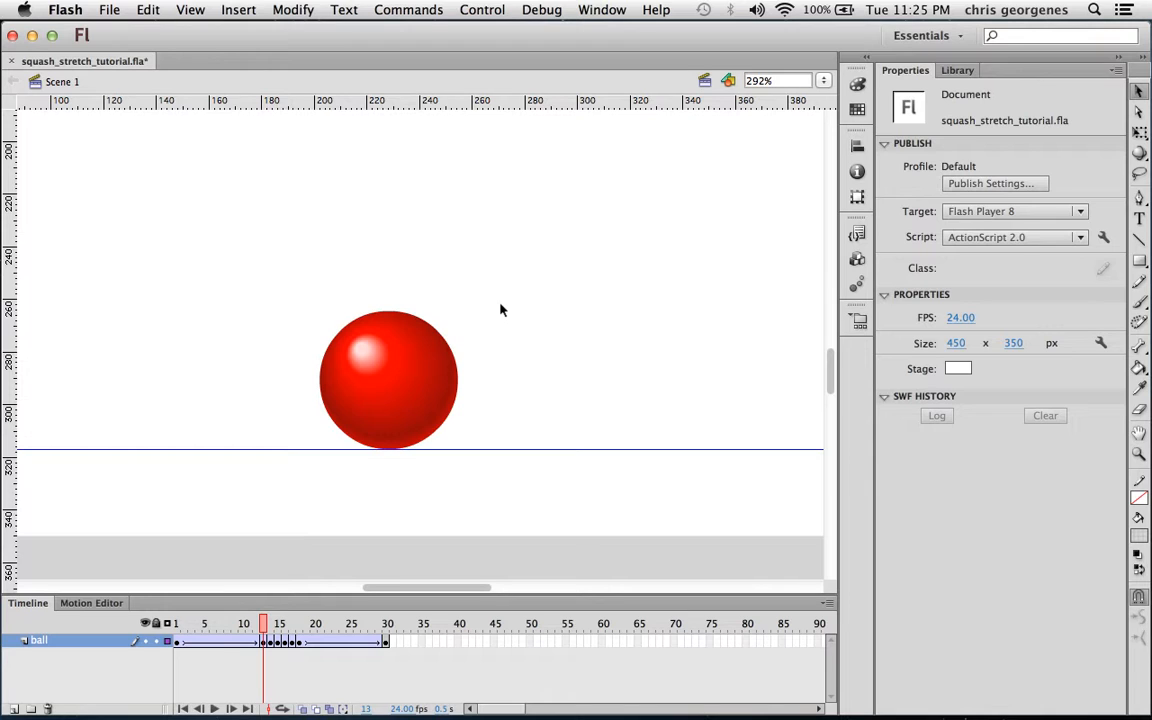
{"action": "left_click", "coordinate": [267, 643]}
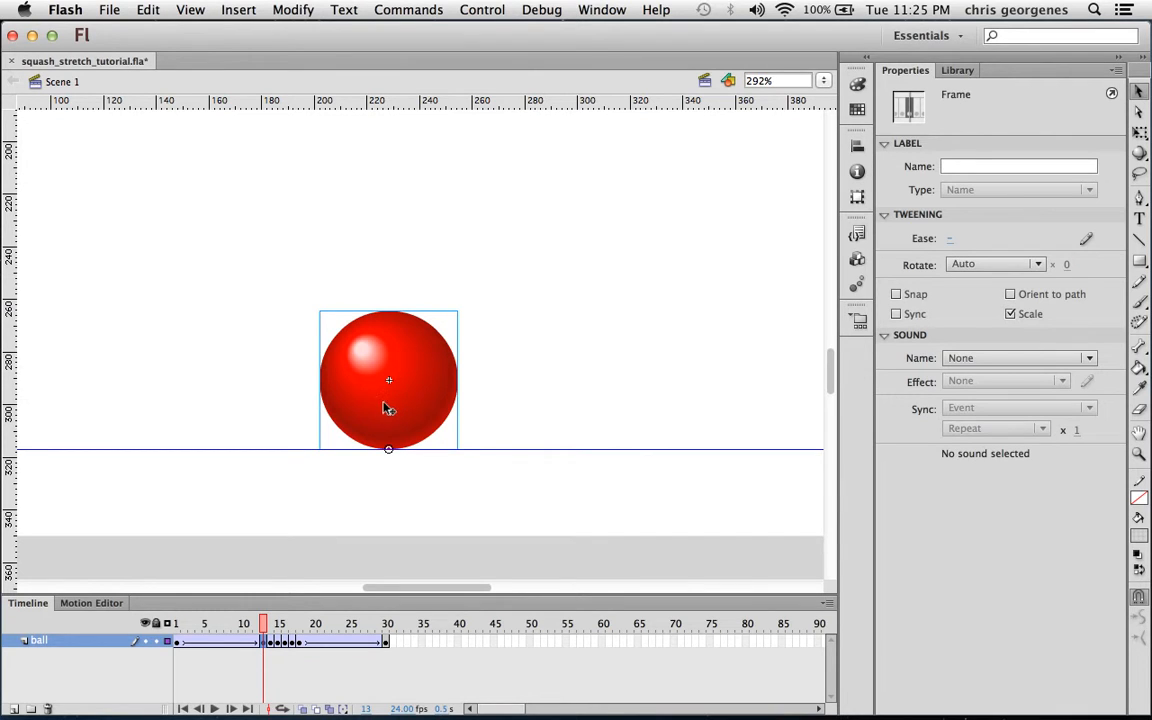
{"action": "left_click", "coordinate": [270, 643]}
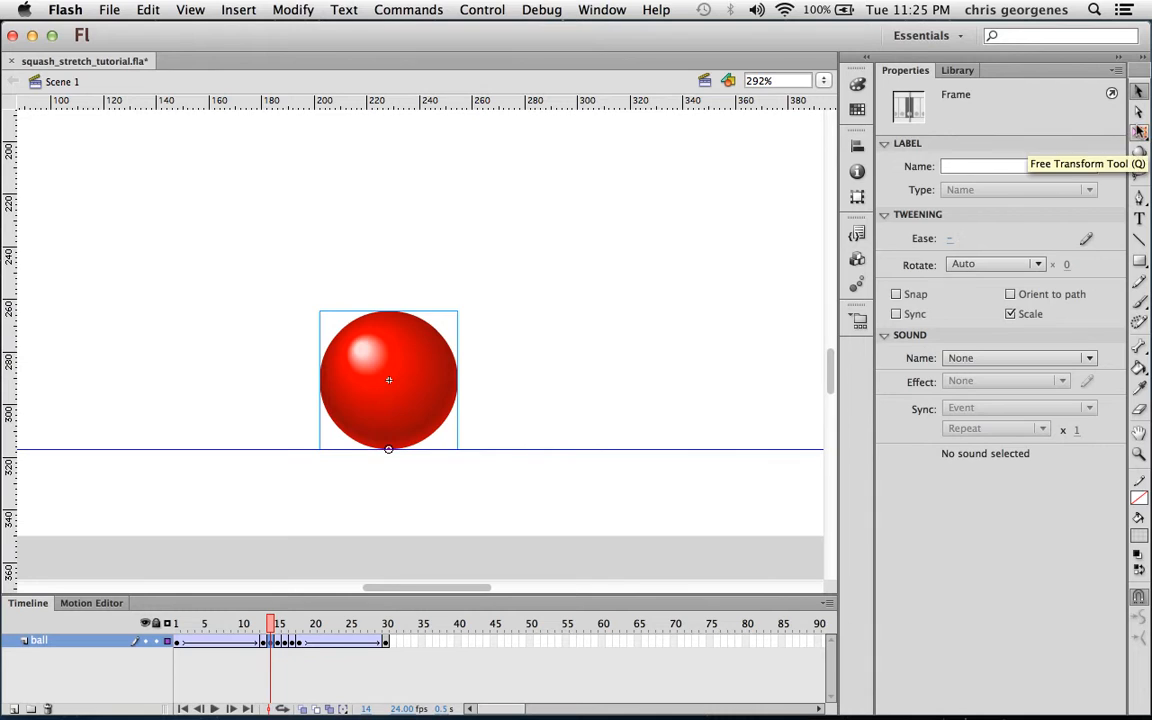
{"action": "left_click", "coordinate": [1140, 132]}
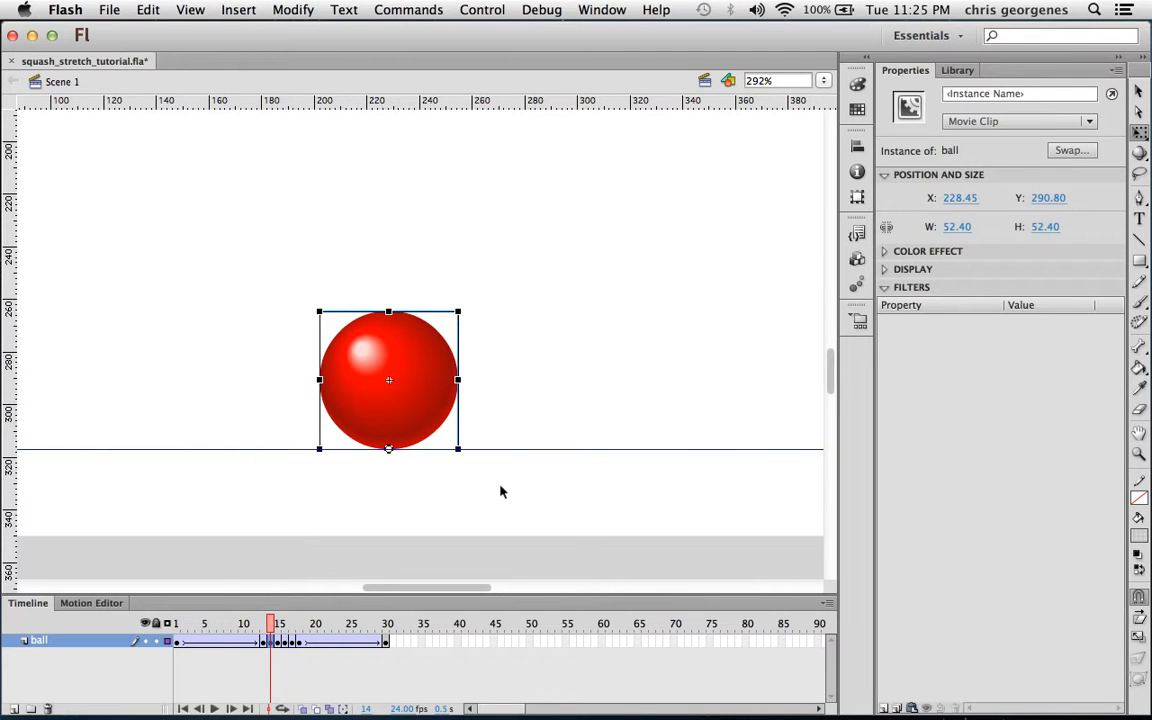
{"action": "left_click", "coordinate": [303, 708]}
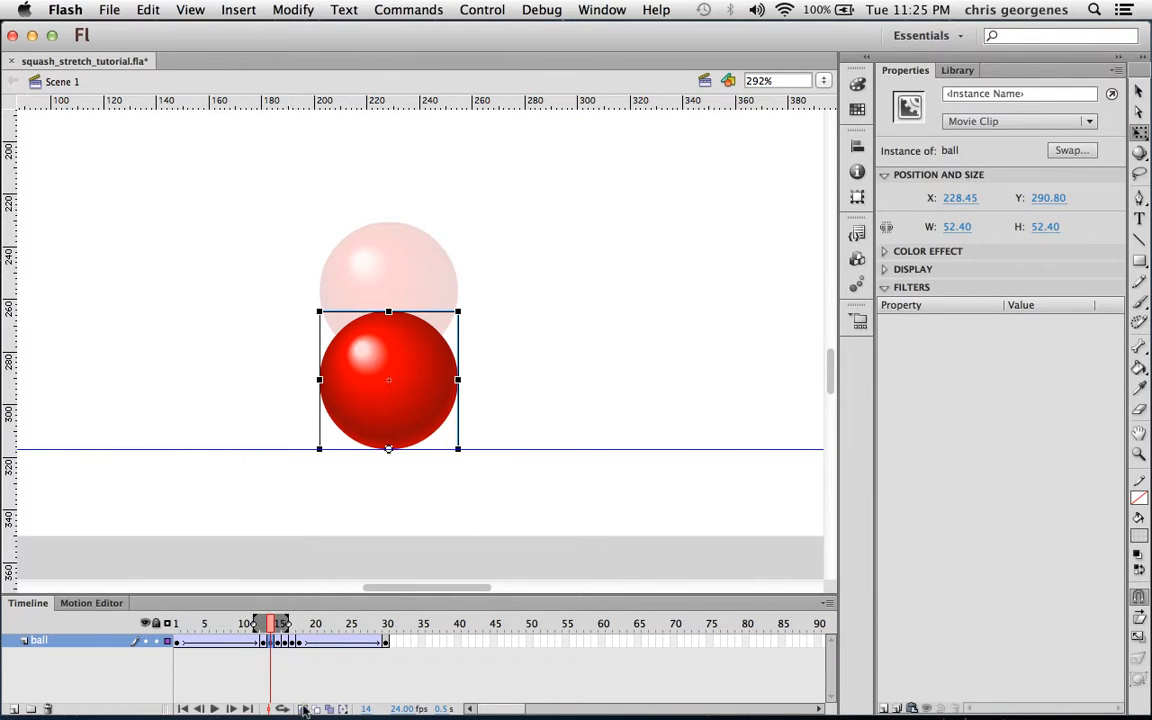
{"action": "left_click_drag", "start_coordinate": [288, 625], "coordinate": [268, 625]}
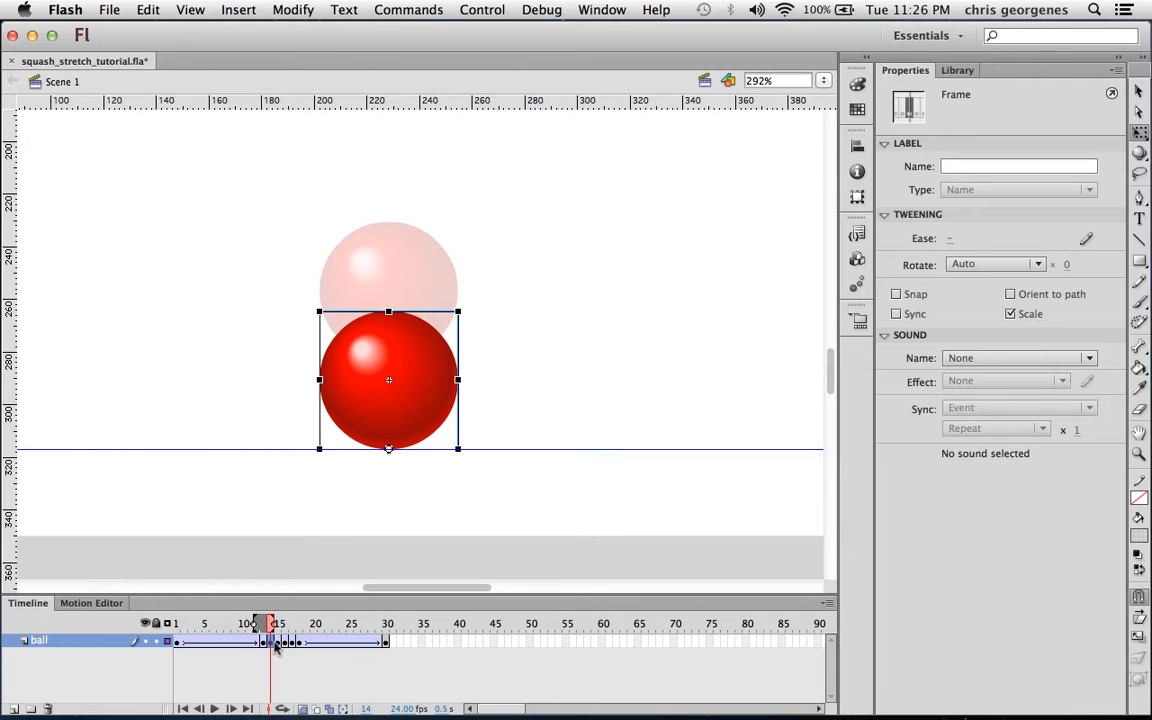
- Squash the ball in frame 14 to about 77.8 px wide and 43.1 px high, keeping its base on the guide, with object snapping off
{"action": "left_click", "coordinate": [459, 312]}
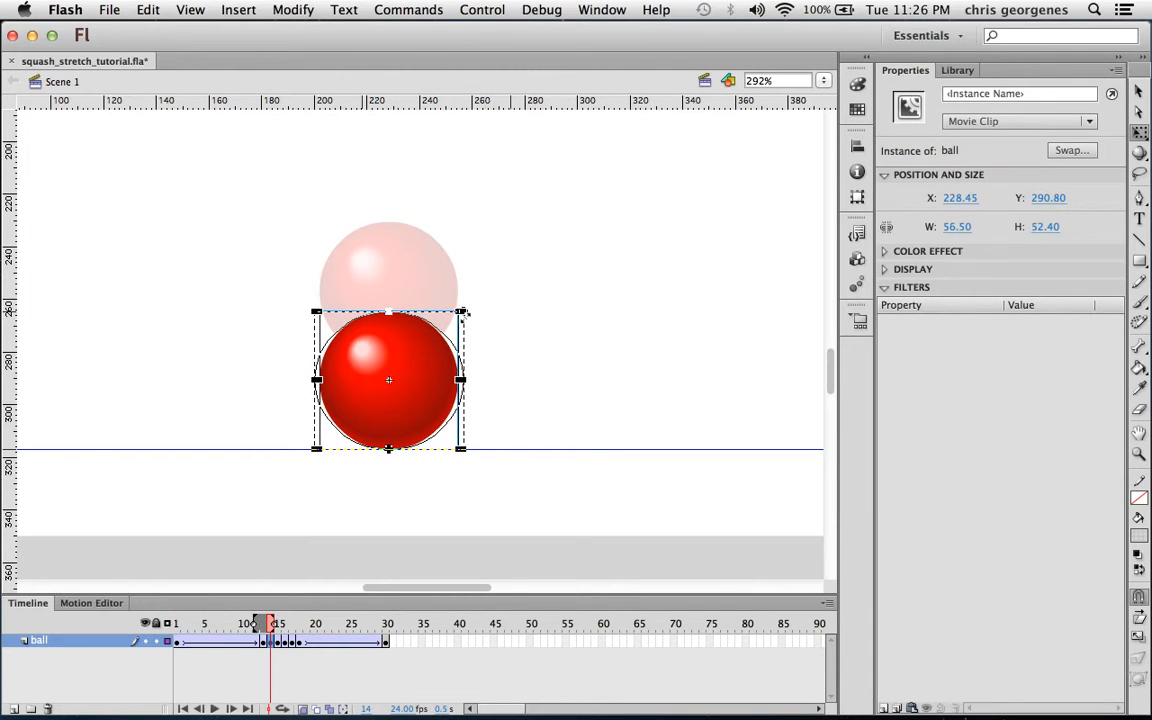
{"action": "left_click_drag", "start_coordinate": [461, 312], "coordinate": [481, 314]}
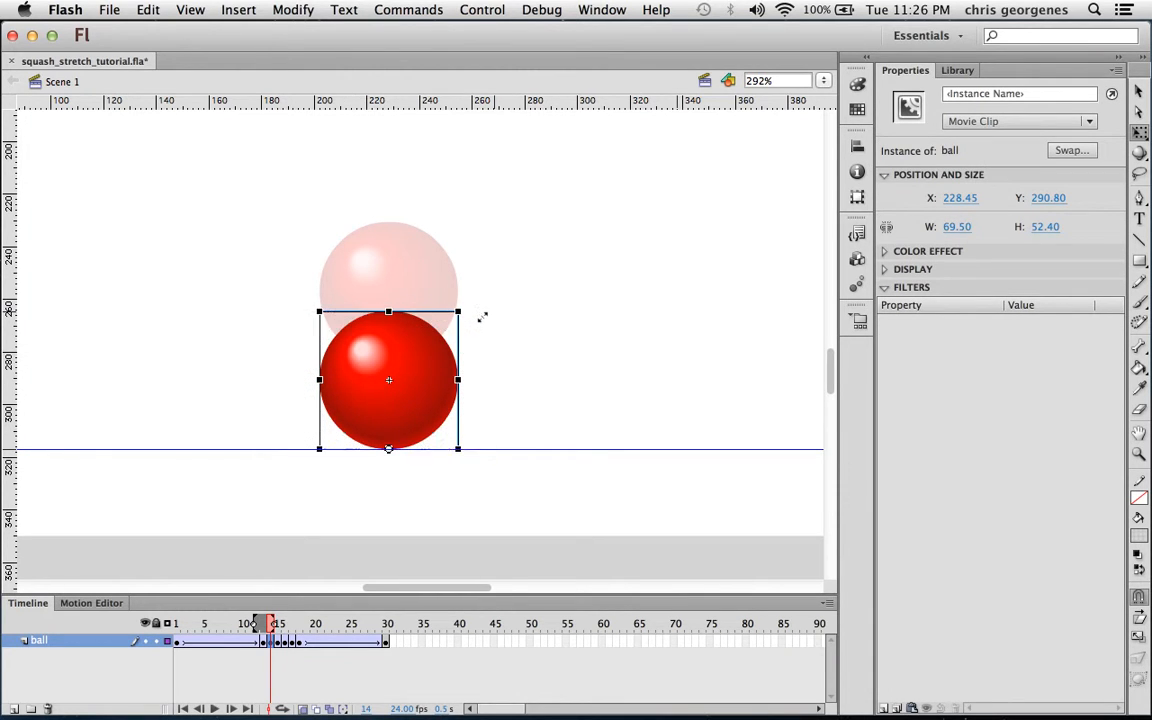
{"action": "left_click_drag", "start_coordinate": [388, 313], "coordinate": [389, 336]}
{"action": "left_click_drag", "start_coordinate": [389, 337], "coordinate": [389, 336]}
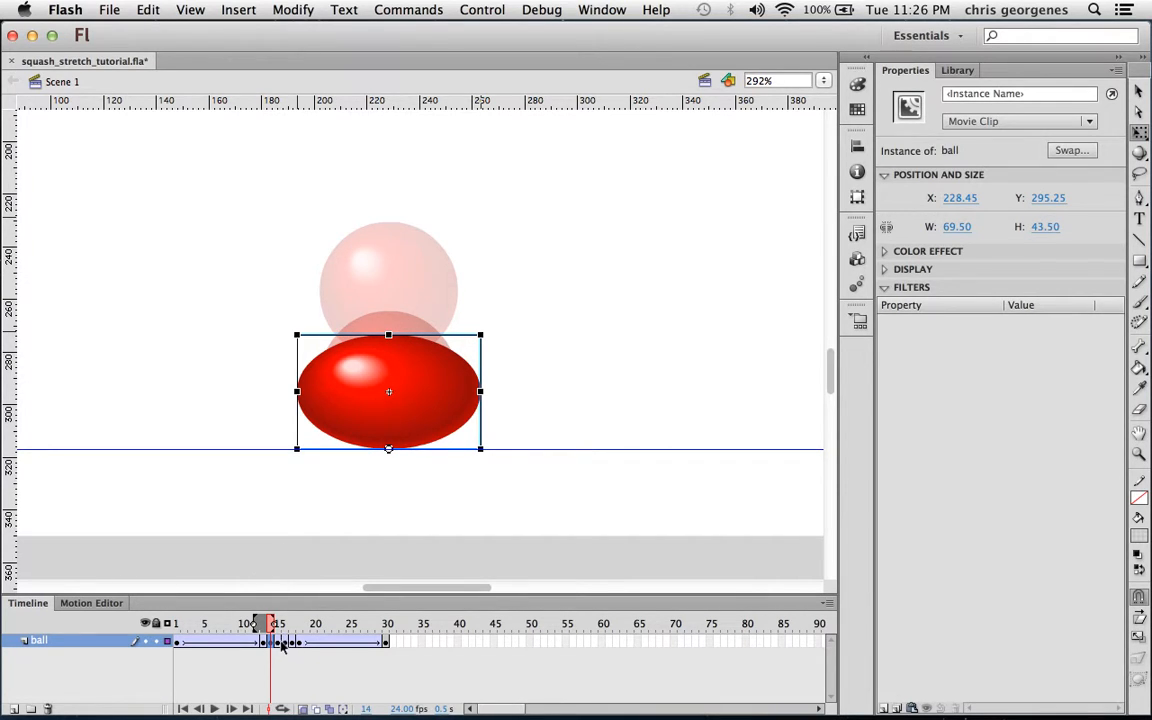
{"action": "left_click_drag", "start_coordinate": [481, 334], "coordinate": [487, 334]}
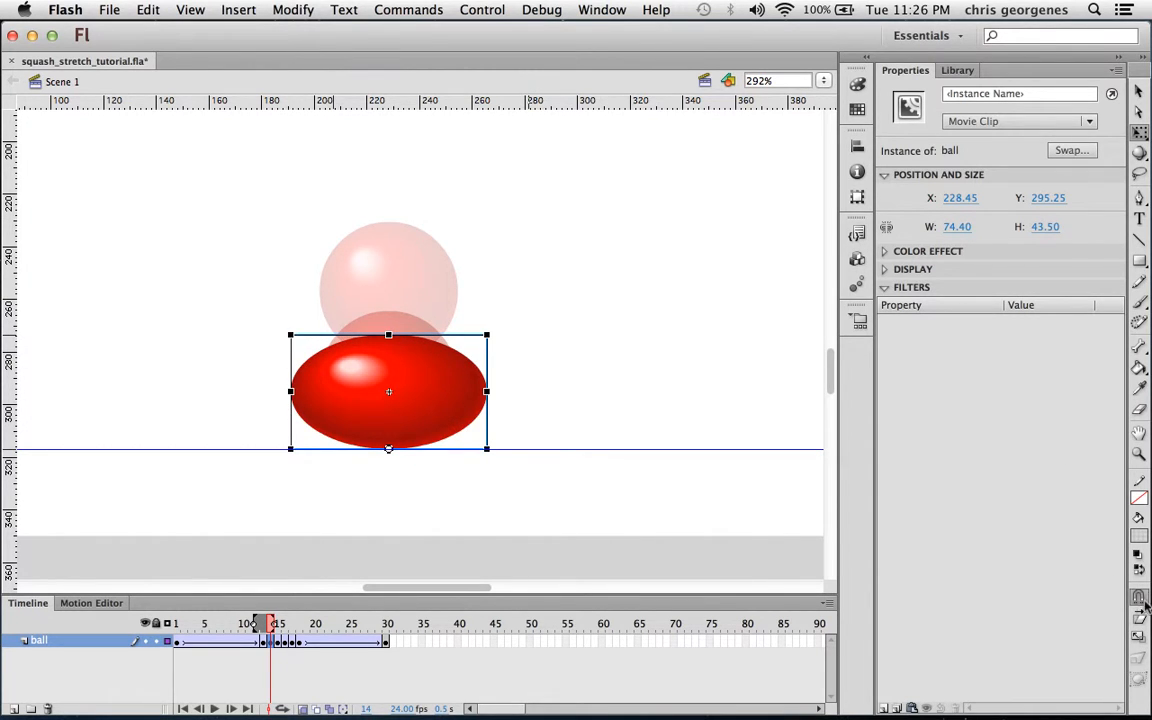
{"action": "left_click_drag", "start_coordinate": [487, 336], "coordinate": [491, 336]}
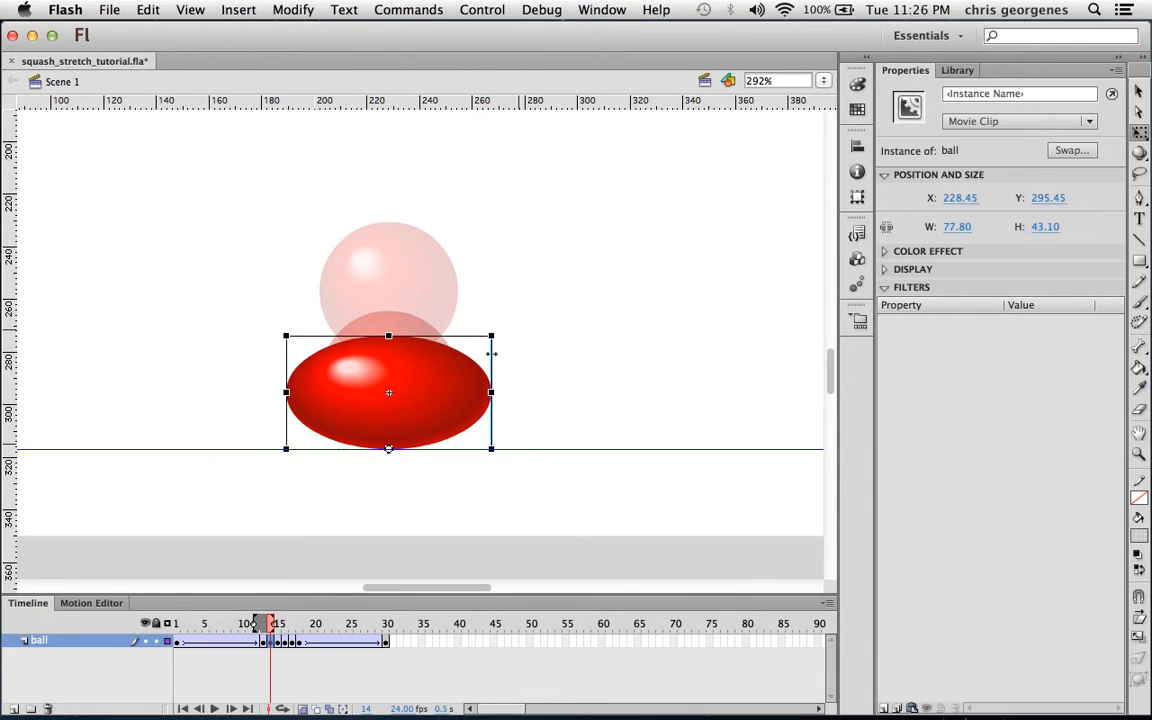
- Squash the ball in frame 15 further, to about 84 px wide and 37.7 px high, keeping its base on the guide
{"action": "left_click", "coordinate": [281, 642]}
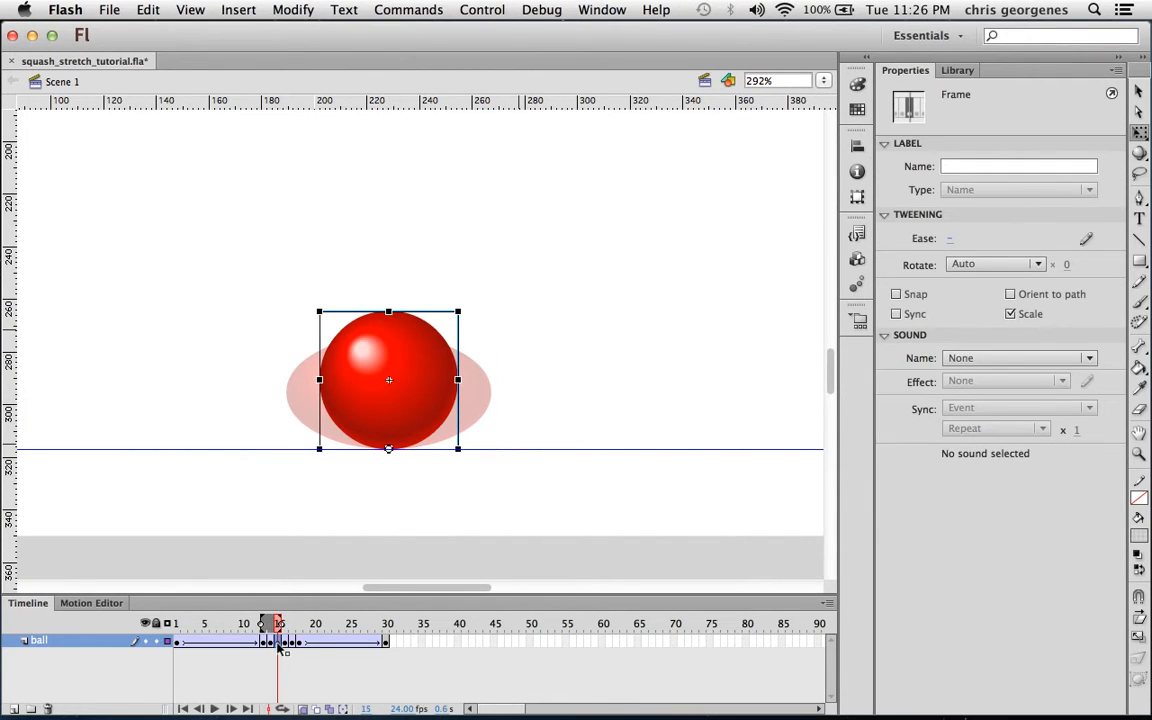
{"action": "left_click_drag", "start_coordinate": [458, 312], "coordinate": [501, 350]}
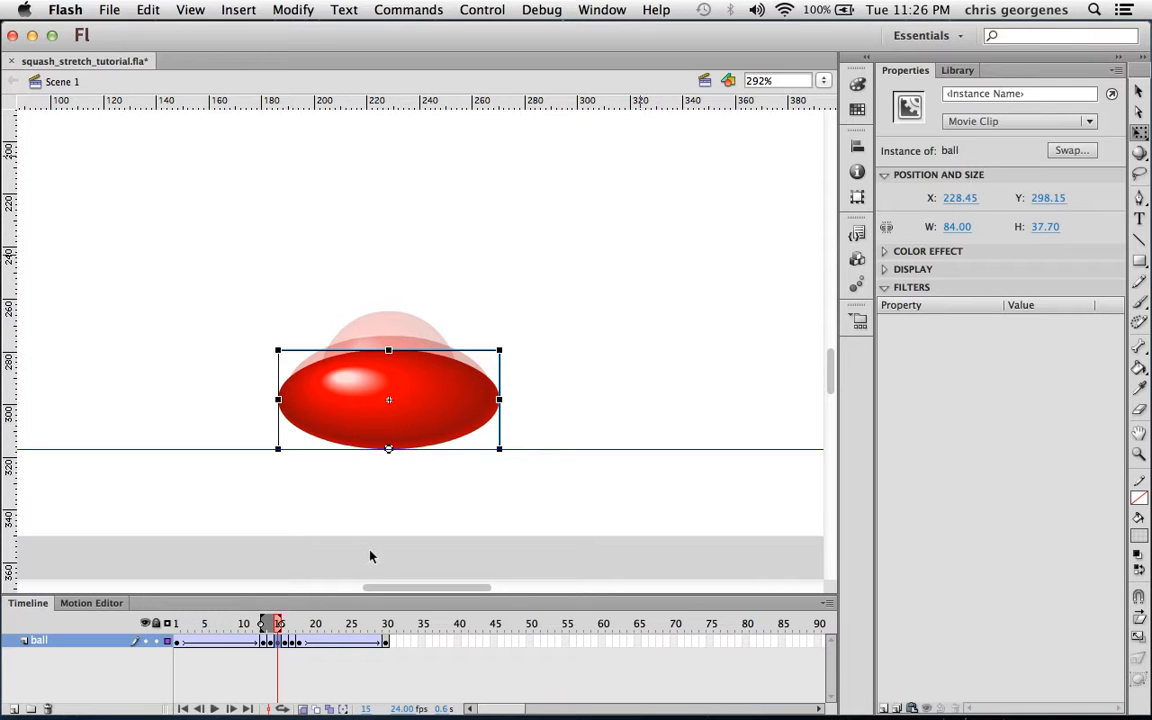
{"action": "key", "text": "v"}
- Move back and forth frame by frame between frames 12 and 16 to examine how the ball flattens on impact
{"action": "key", "text": "comma"}
{"action": "key", "text": "comma"}
{"action": "key", "text": "comma"}
{"action": "key", "text": "comma"}
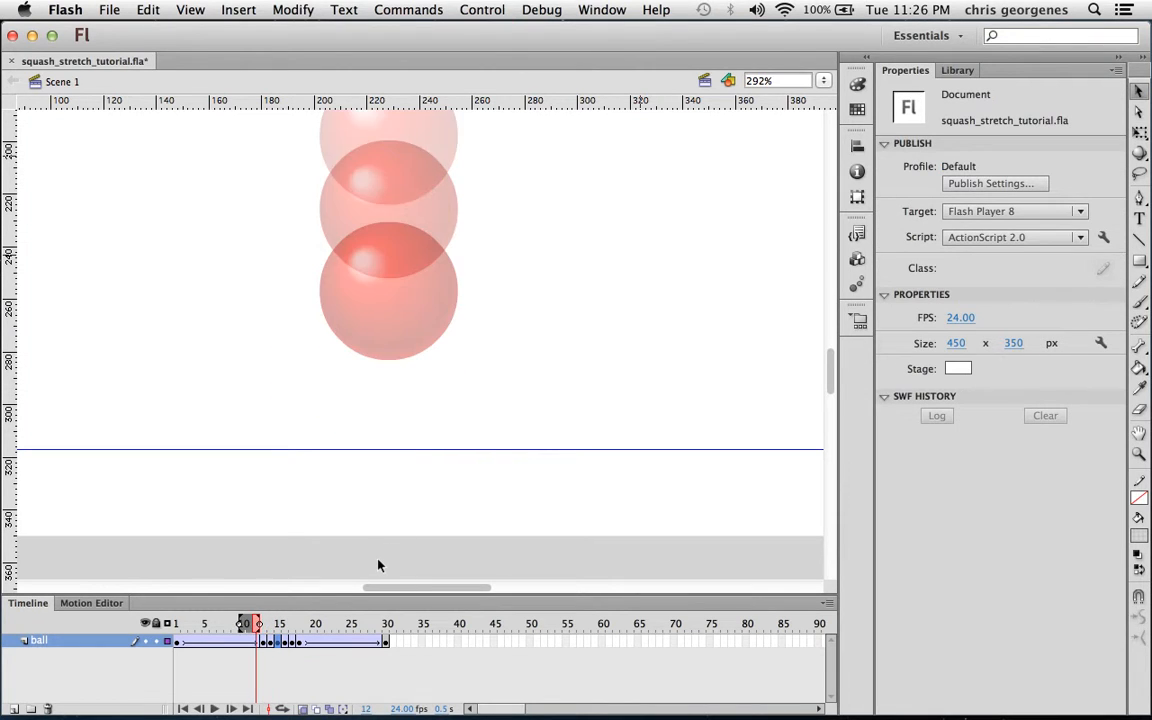
{"action": "key", "text": "period"}
{"action": "key", "text": "period"}
{"action": "key", "text": "period"}
{"action": "key", "text": "period"}
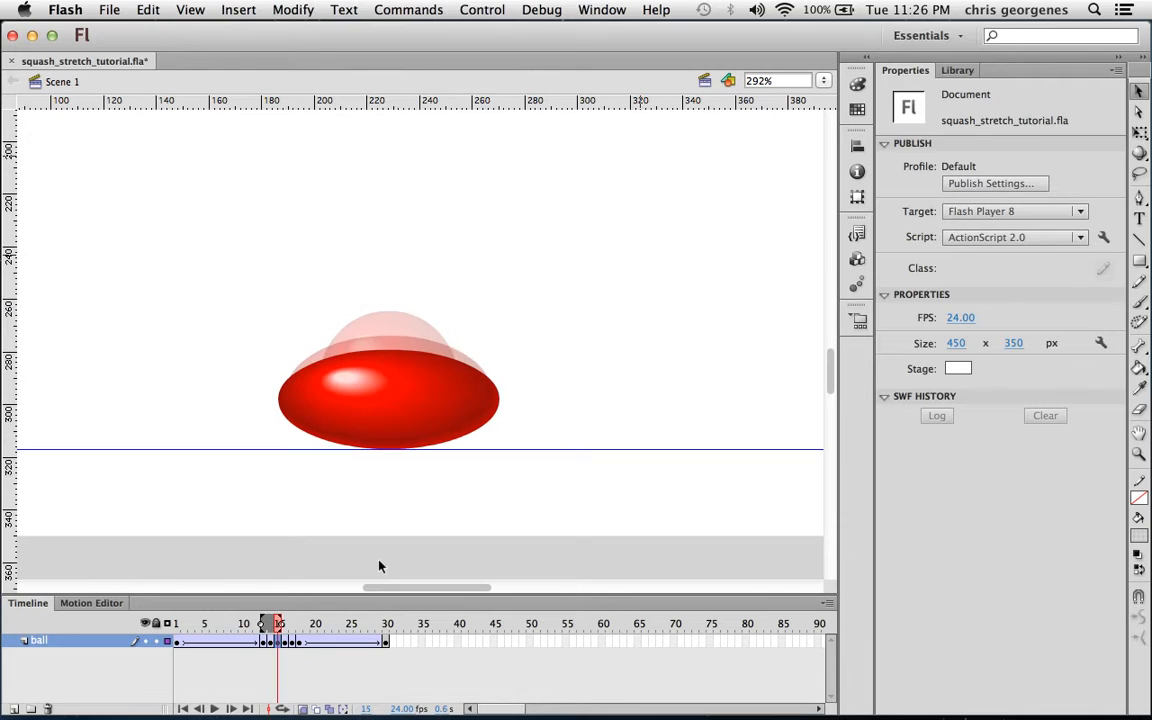
{"action": "key", "text": "comma"}
{"action": "key", "text": "comma"}
{"action": "key", "text": "comma"}
{"action": "key", "text": "comma"}
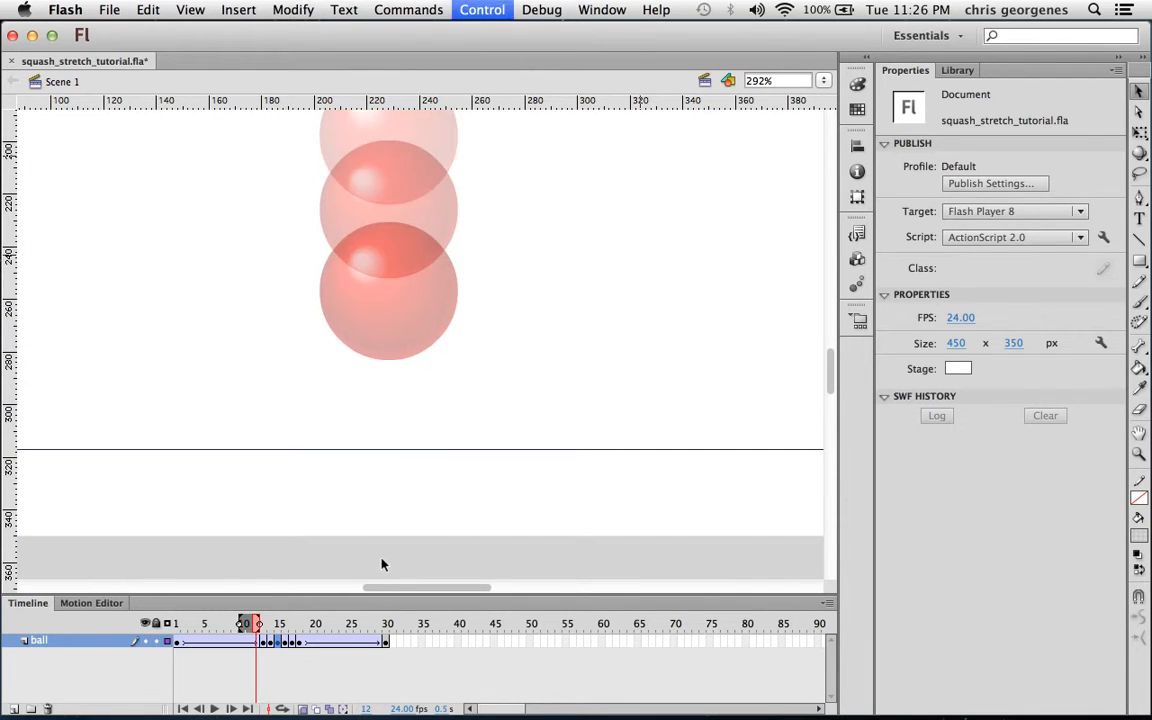
{"action": "key", "text": "period"}
{"action": "key", "text": "period"}
{"action": "key", "text": "period"}
{"action": "key", "text": "period"}
{"action": "key", "text": "period"}
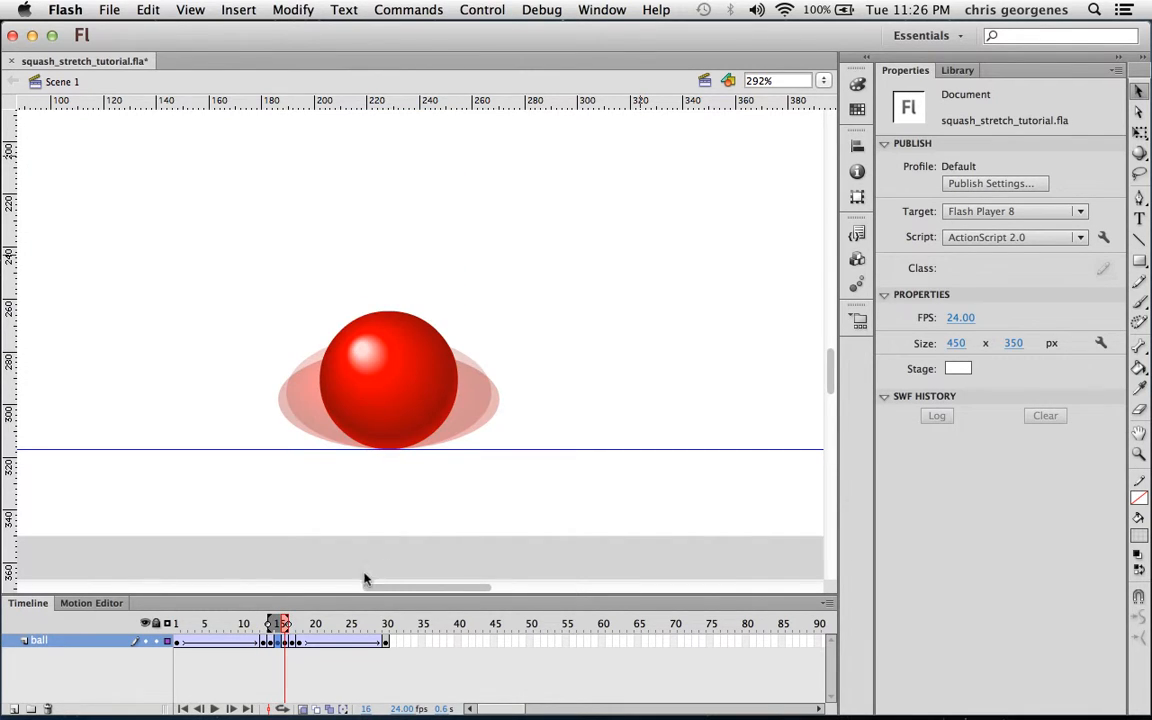
- Squash the ball in frame 16 less than in frame 15, keeping its base on the guide, and compare the neighbouring frames
{"action": "left_click", "coordinate": [287, 644]}
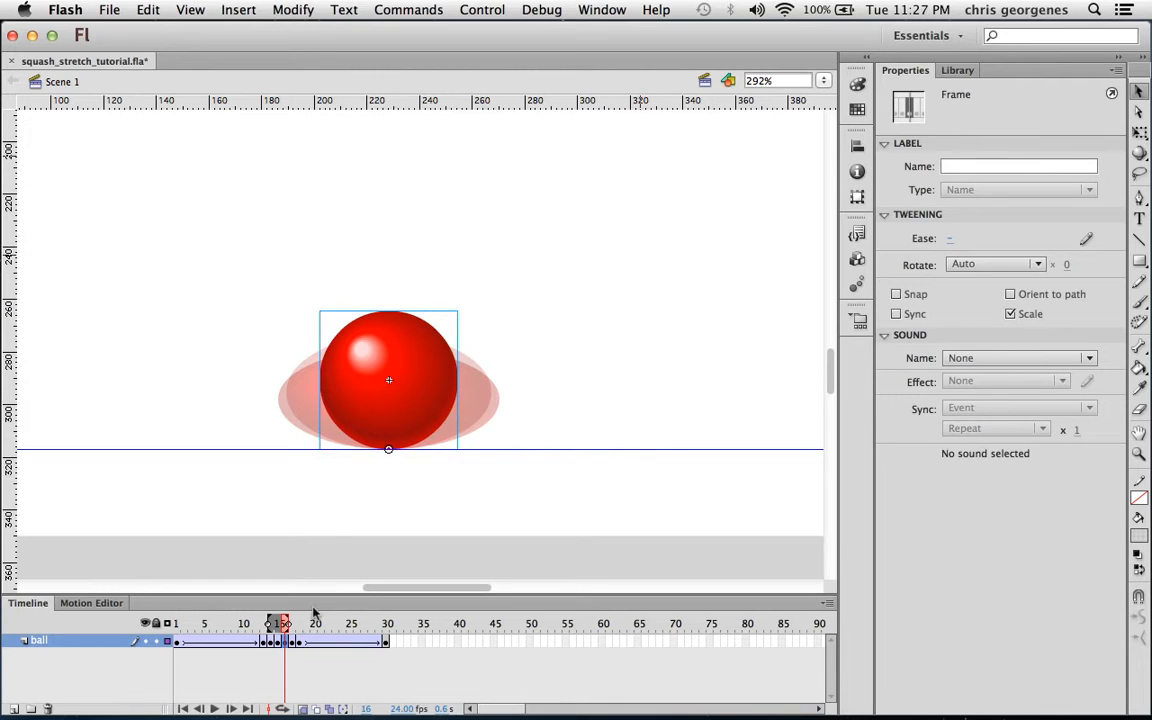
{"action": "key", "text": "q"}
{"action": "key", "text": "period"}
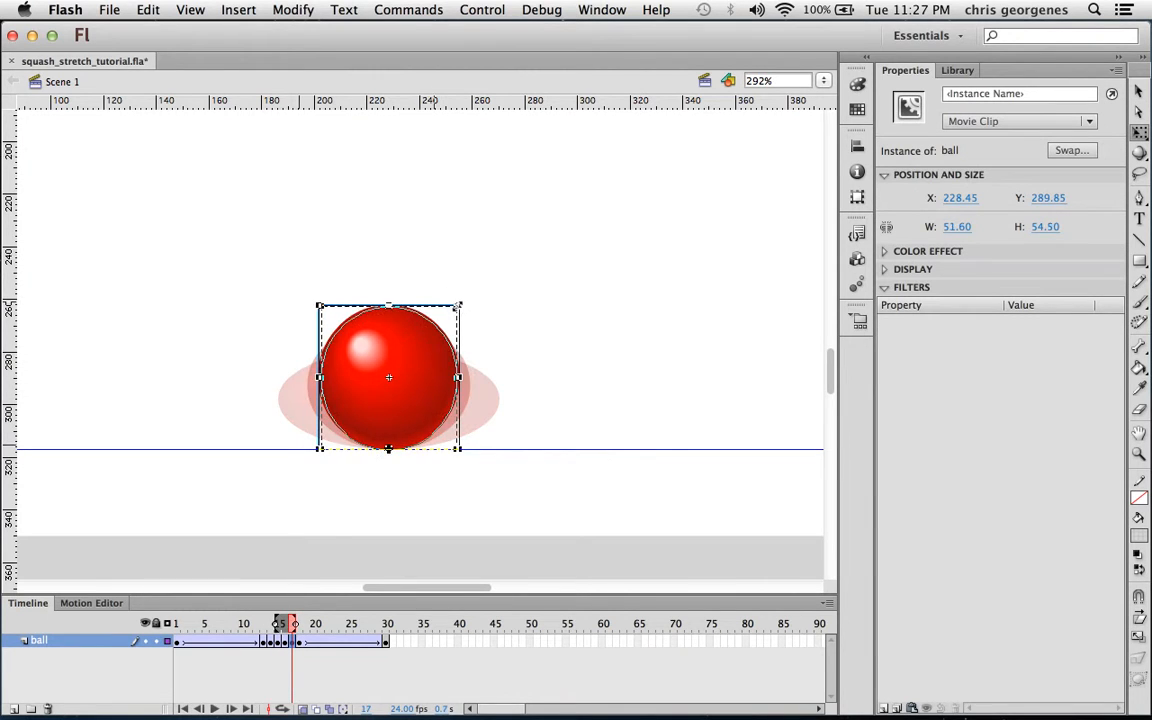
{"action": "mouse_move", "coordinate": [273, 625]}
{"action": "left_mouse_down"}
{"action": "mouse_move", "coordinate": [255, 625]}
{"action": "mouse_move", "coordinate": [271, 626]}
{"action": "left_mouse_up"}
{"action": "key", "text": "period"}
{"action": "key", "text": "period"}
{"action": "key", "text": "period"}
{"action": "key", "text": "period"}
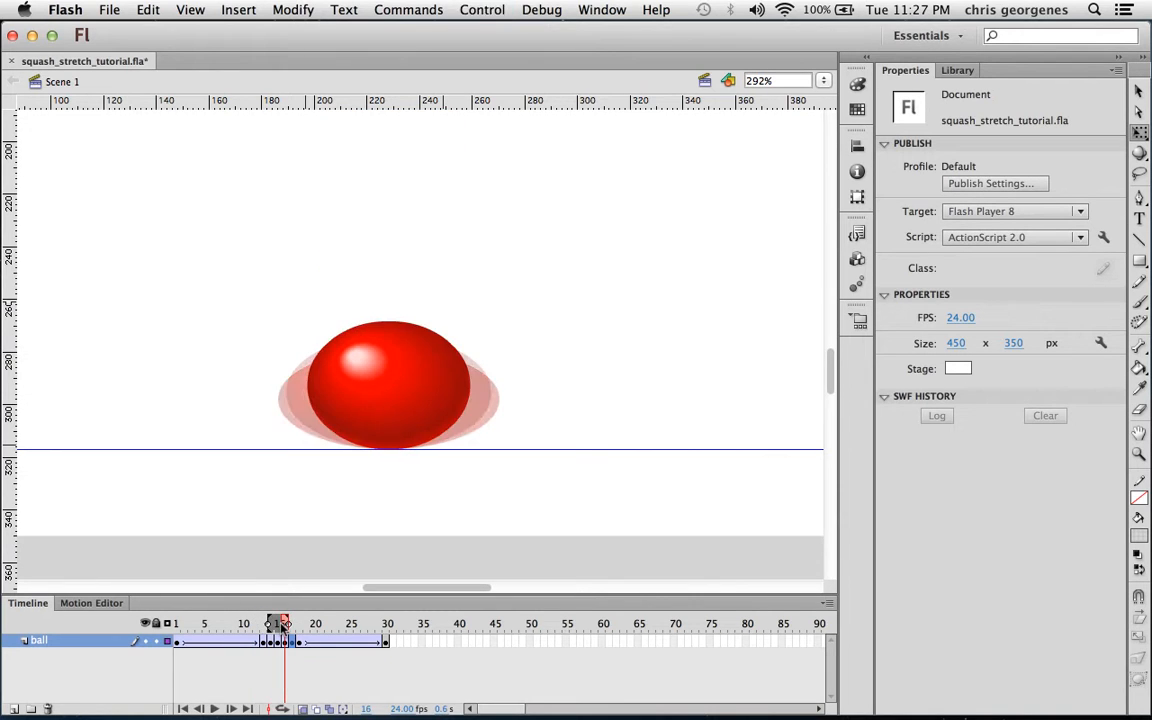
- Squash the ball in frame 17 to about 57.1 px wide and 47.6 px high, and flatten it slightly more in frame 16
{"action": "left_click", "coordinate": [293, 640]}
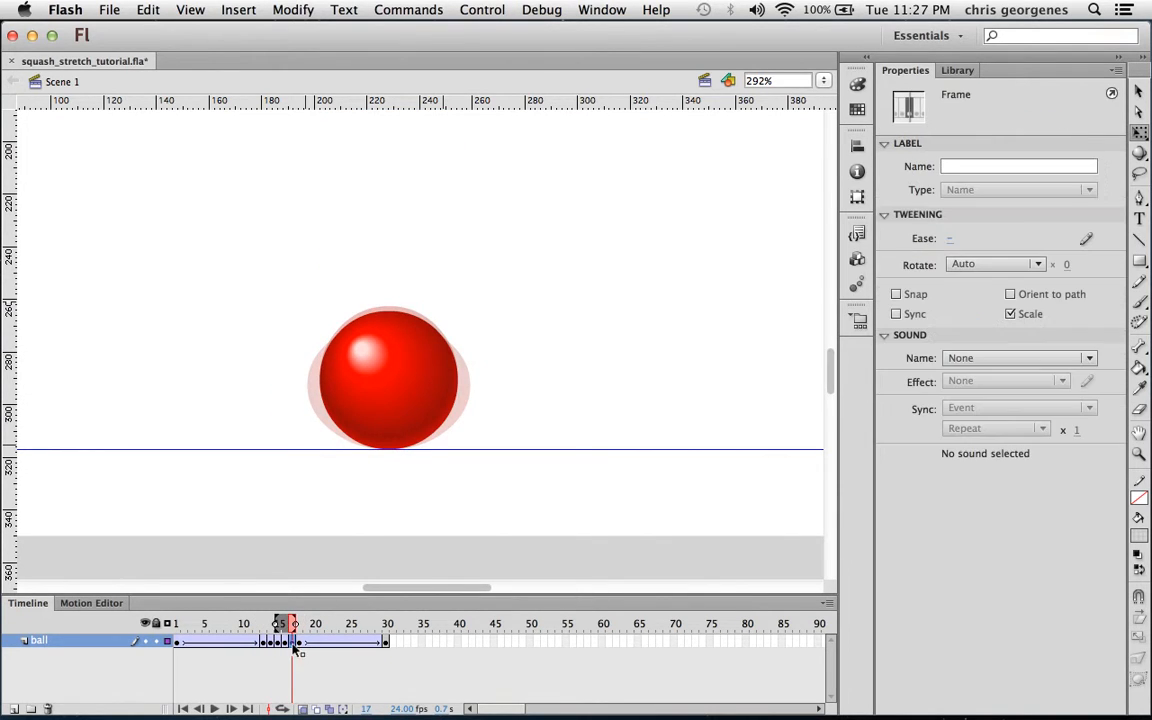
{"action": "mouse_move", "coordinate": [460, 313]}
{"action": "left_mouse_down"}
{"action": "mouse_move", "coordinate": [480, 337]}
{"action": "mouse_move", "coordinate": [464, 324]}
{"action": "left_mouse_up"}
{"action": "left_click", "coordinate": [286, 640]}
{"action": "left_click", "coordinate": [294, 643]}
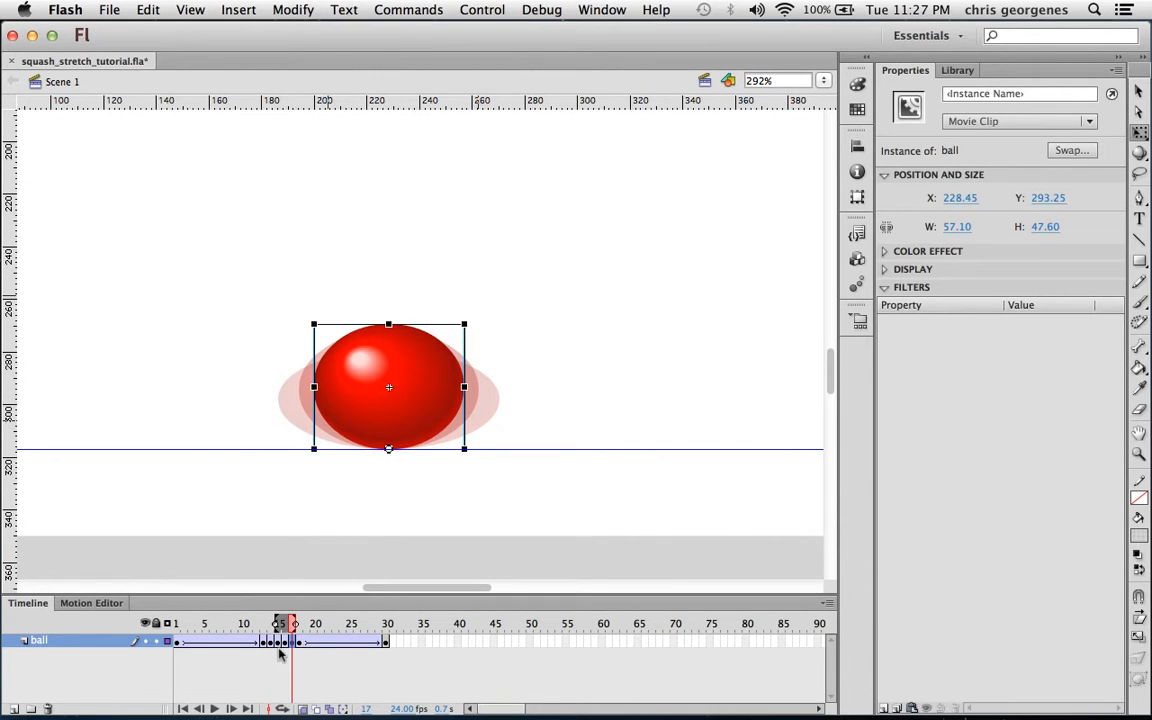
- Turn off onion skinning and play the animation from frame 1 at a wider view to check the squash
{"action": "left_click", "coordinate": [304, 708]}
{"action": "mouse_move", "coordinate": [291, 624]}
{"action": "left_mouse_down"}
{"action": "mouse_move", "coordinate": [236, 624]}
{"action": "mouse_move", "coordinate": [327, 624]}
{"action": "mouse_move", "coordinate": [249, 624]}
{"action": "mouse_move", "coordinate": [313, 627]}
{"action": "left_mouse_up"}
{"action": "key", "text": "super+minus"}
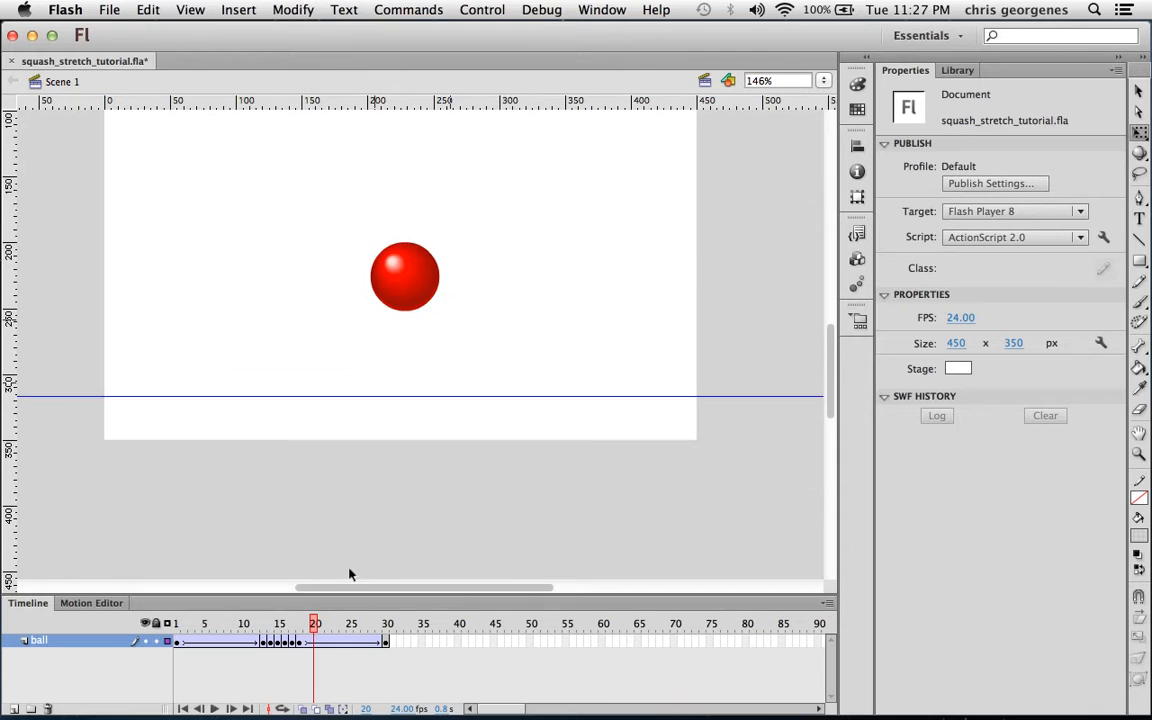
{"action": "left_click_drag", "start_coordinate": [598, 342], "coordinate": [517, 483]}
{"action": "left_click_drag", "start_coordinate": [303, 624], "coordinate": [178, 622]}
{"action": "key", "text": "Return"}
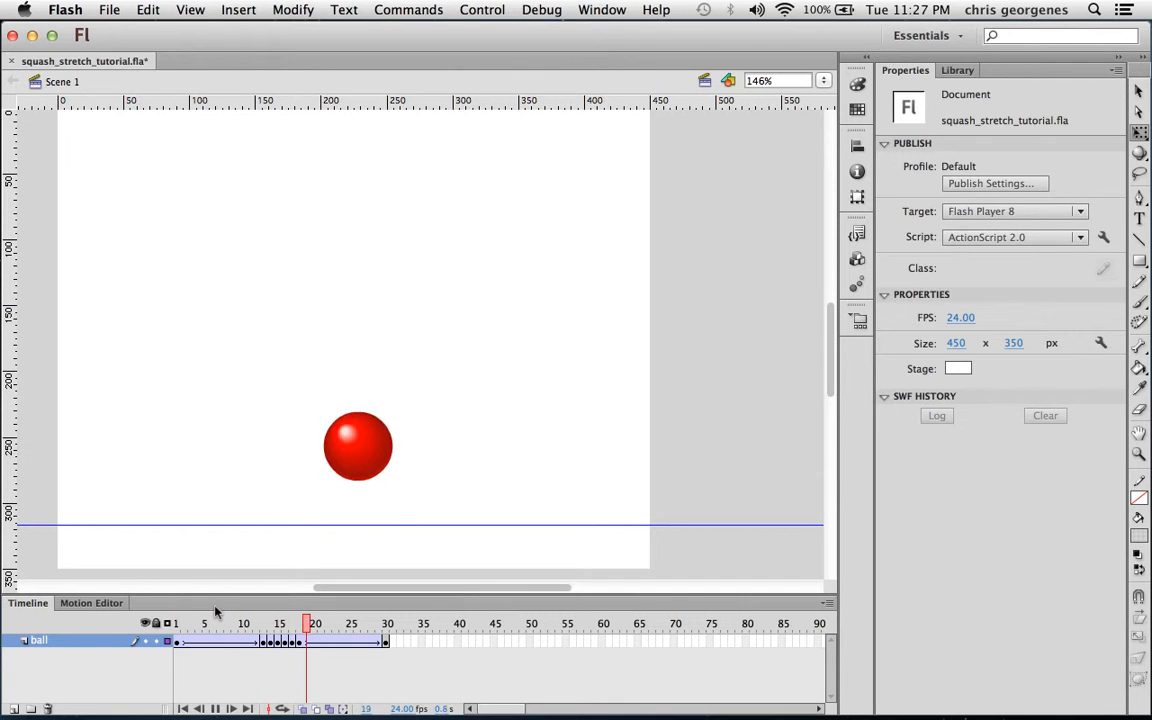
- Nudge the ball in frame 16 a few pixels upward so it lifts off the guide
{"action": "left_click", "coordinate": [273, 624]}
{"action": "left_click_drag", "start_coordinate": [273, 624], "coordinate": [280, 625]}
{"action": "left_click", "coordinate": [286, 642]}
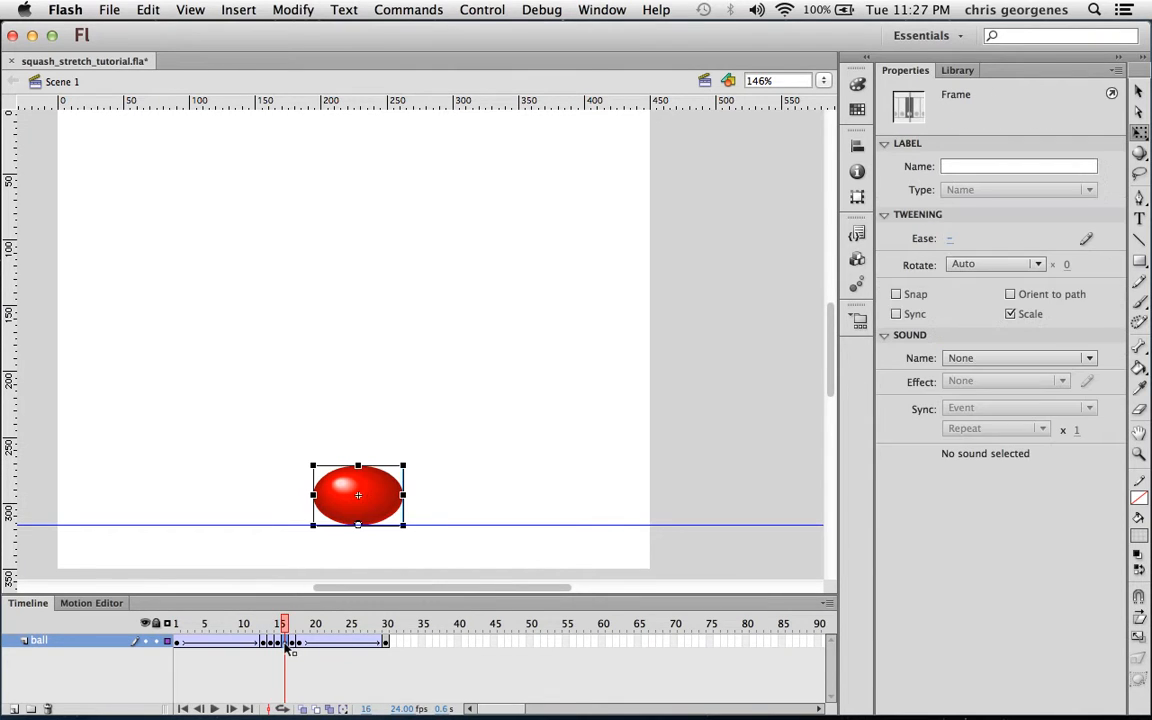
{"action": "key", "text": "Up"}
{"action": "key", "text": "Up"}
{"action": "key", "text": "Up"}
{"action": "key", "text": "Up"}
{"action": "key", "text": "Up"}
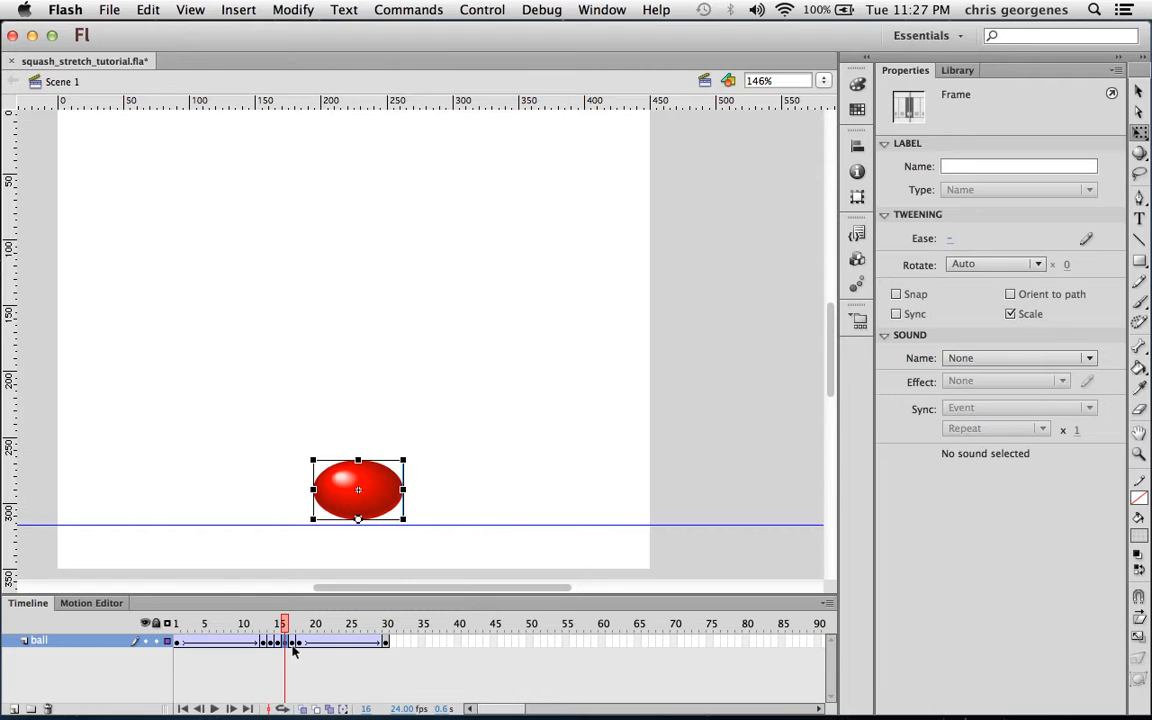
{"action": "key", "text": "Up"}
- Raise the ball in frame 17 above its frame 16 position and in frame 18 higher still, using onion skinning for spacing
{"action": "left_click", "coordinate": [293, 642]}
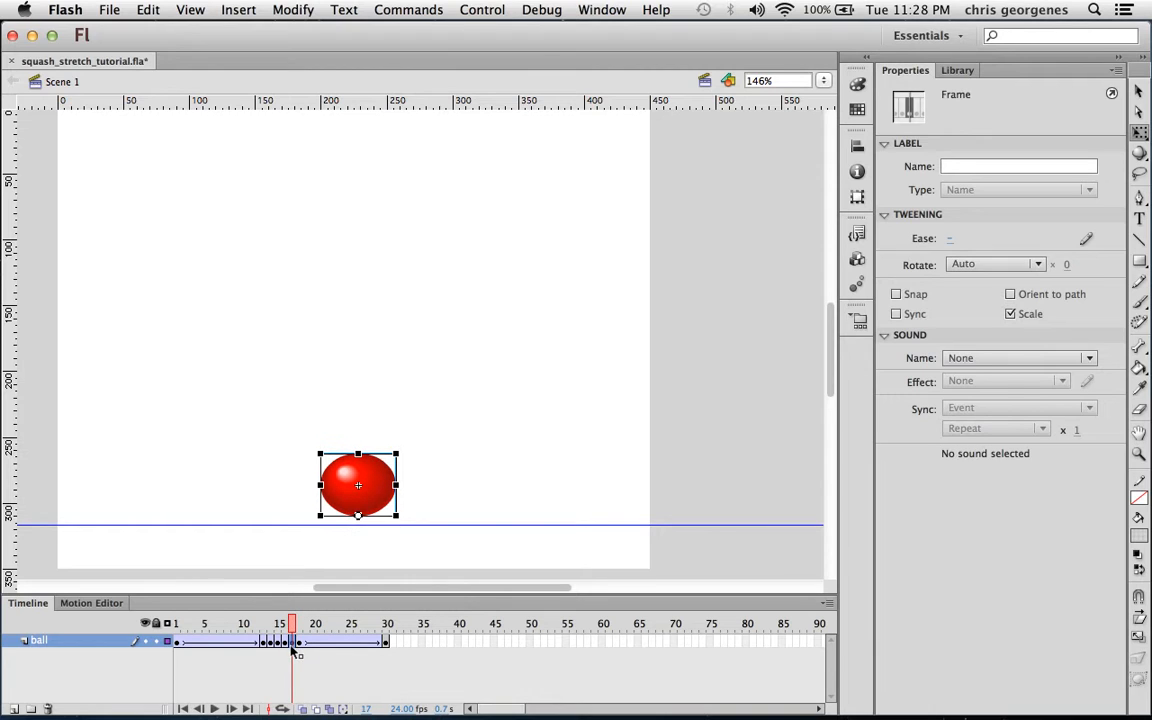
{"action": "left_click", "coordinate": [304, 709]}
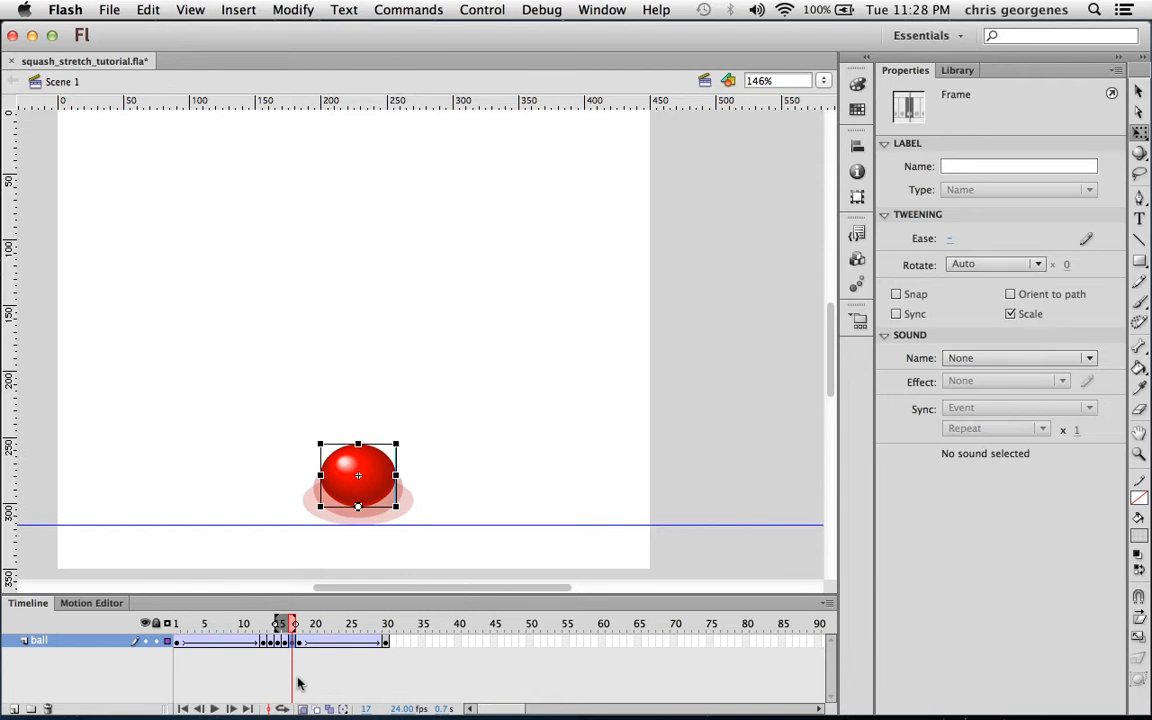
{"action": "left_click", "coordinate": [299, 645]}
{"action": "key", "text": "Up"}
{"action": "key", "text": "Up"}
{"action": "key", "text": "Up"}
{"action": "key", "text": "Up"}
{"action": "key", "text": "Up"}
{"action": "key", "text": "Up"}
{"action": "key", "text": "Up"}
{"action": "key", "text": "Up"}
{"action": "key", "text": "Up"}
{"action": "key", "text": "Up"}
{"action": "key", "text": "Up"}
{"action": "key", "text": "Up"}
{"action": "key", "text": "Up"}
{"action": "key", "text": "Up"}
{"action": "key", "text": "Up"}
{"action": "key", "text": "Up"}
{"action": "key", "text": "Up"}
{"action": "key", "text": "Up"}
{"action": "key", "text": "Up"}
{"action": "key", "text": "Up"}
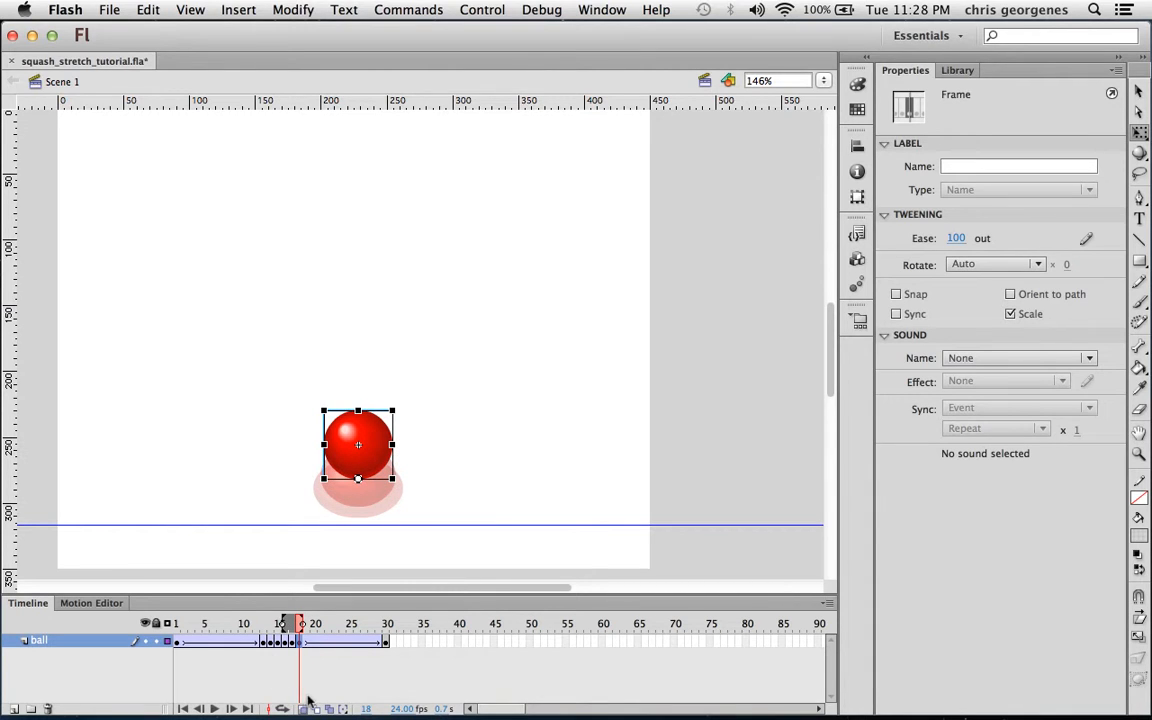
- Hide the onion skins and play back from the first frame to check the raised rebound frames
{"action": "left_click", "coordinate": [304, 709]}
{"action": "left_click_drag", "start_coordinate": [298, 625], "coordinate": [150, 614]}
{"action": "key", "text": "Return"}
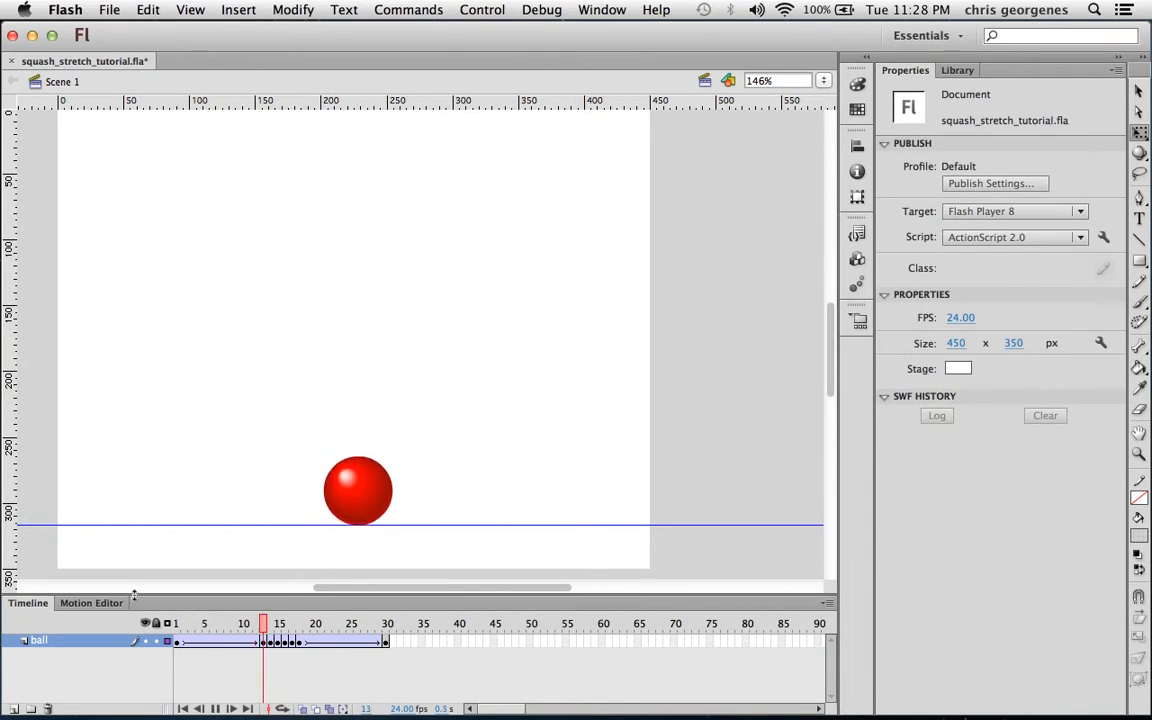